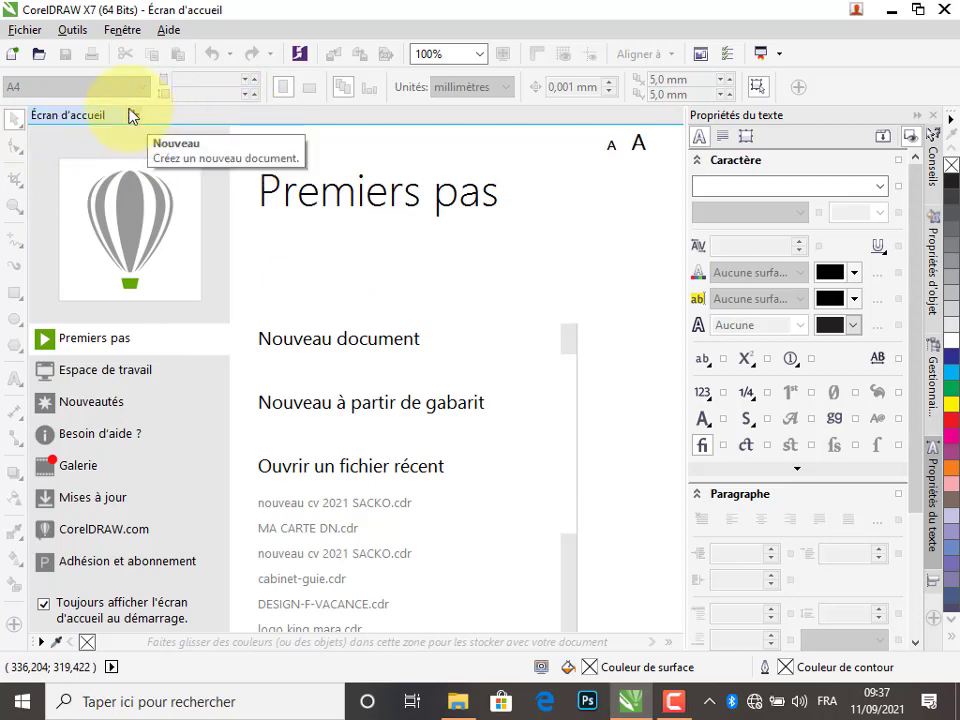
# - Create a new A4 portrait document, 210 by 297 mm, in CMJN colour mode at 300 ppp
pyautogui.click(12, 62)
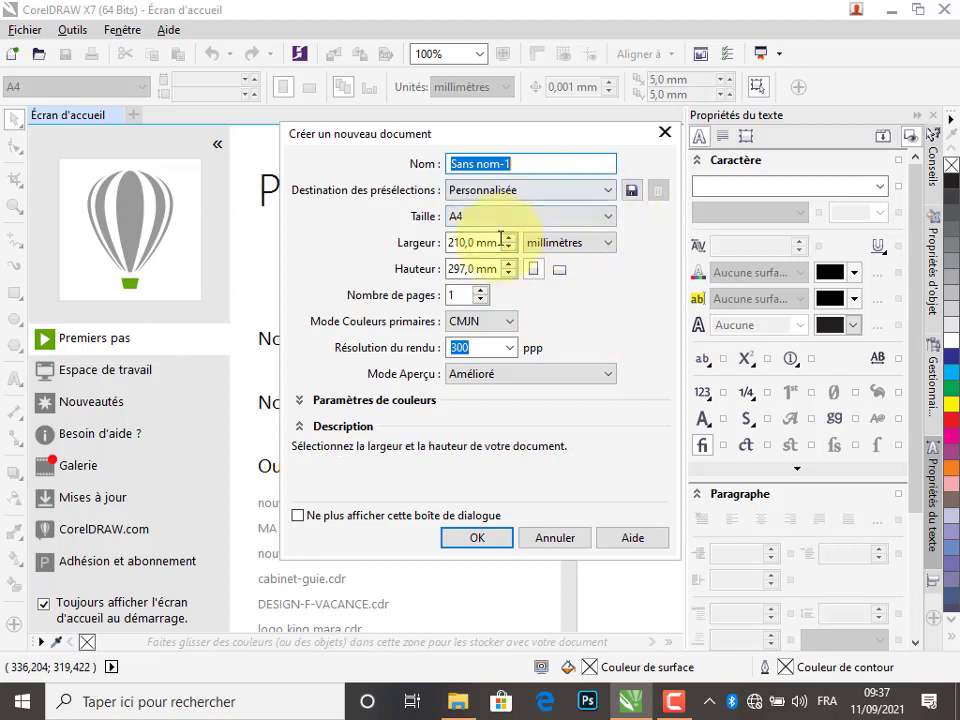
pyautogui.click(597, 220)
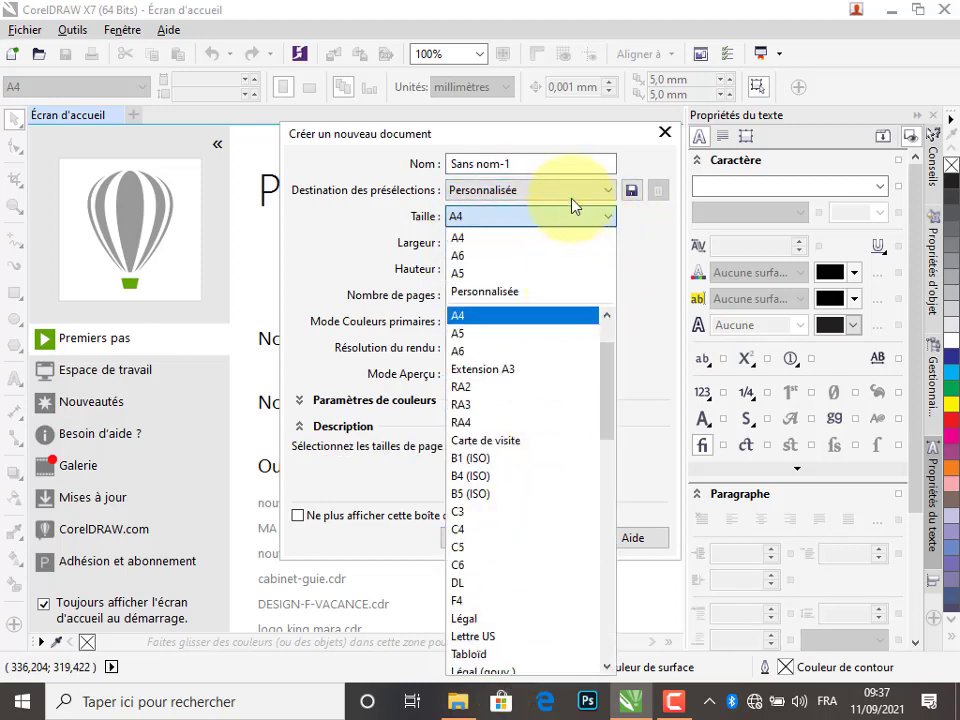
pyautogui.click(553, 219)
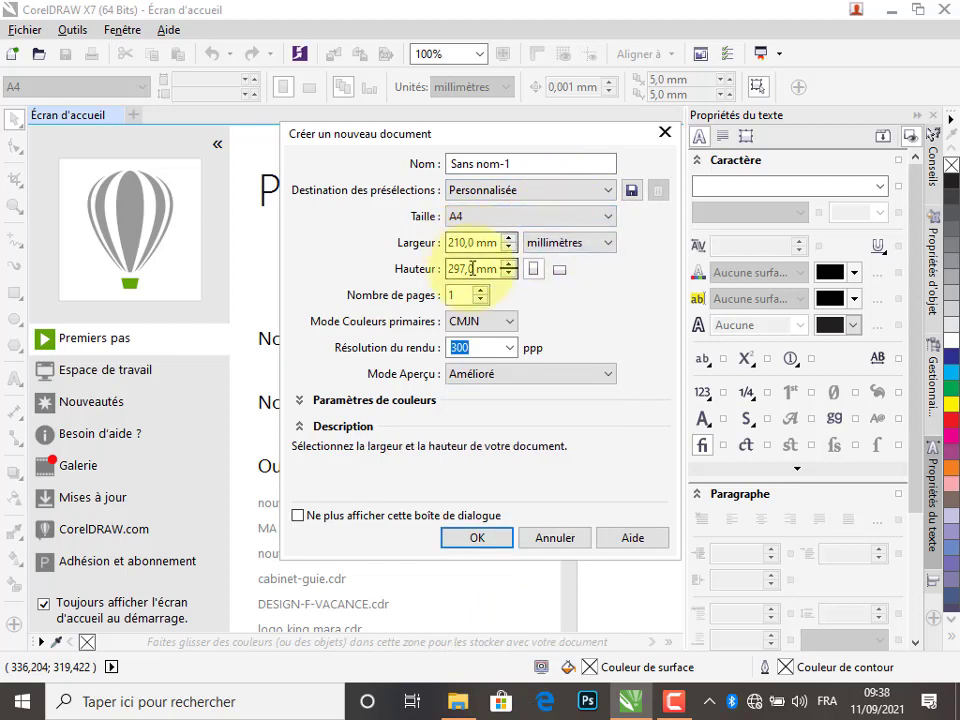
pyautogui.click(609, 249)
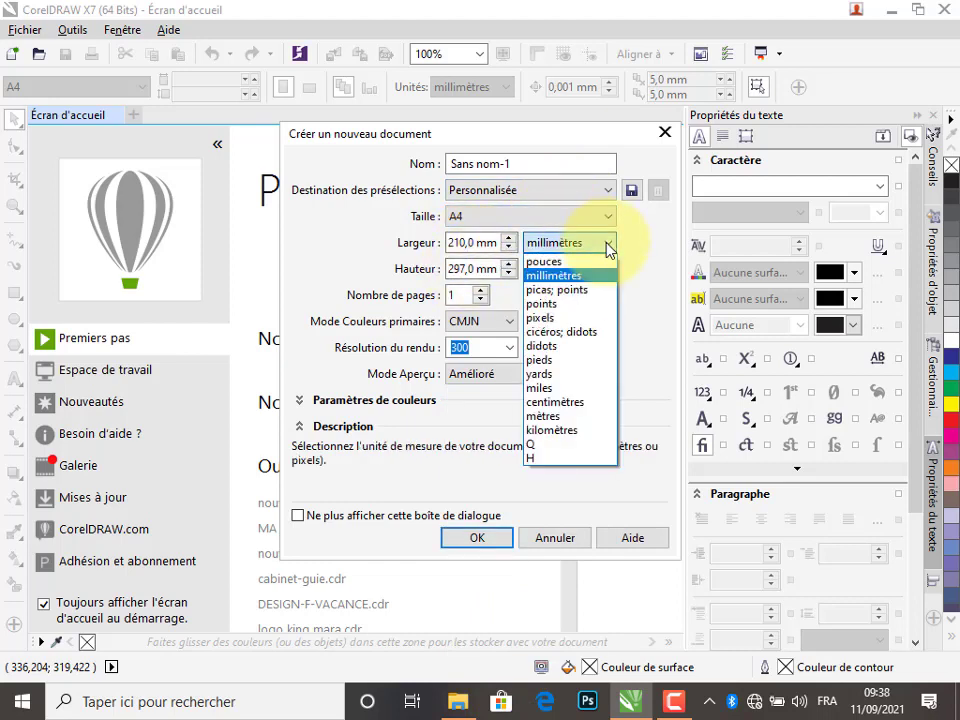
pyautogui.click(608, 247)
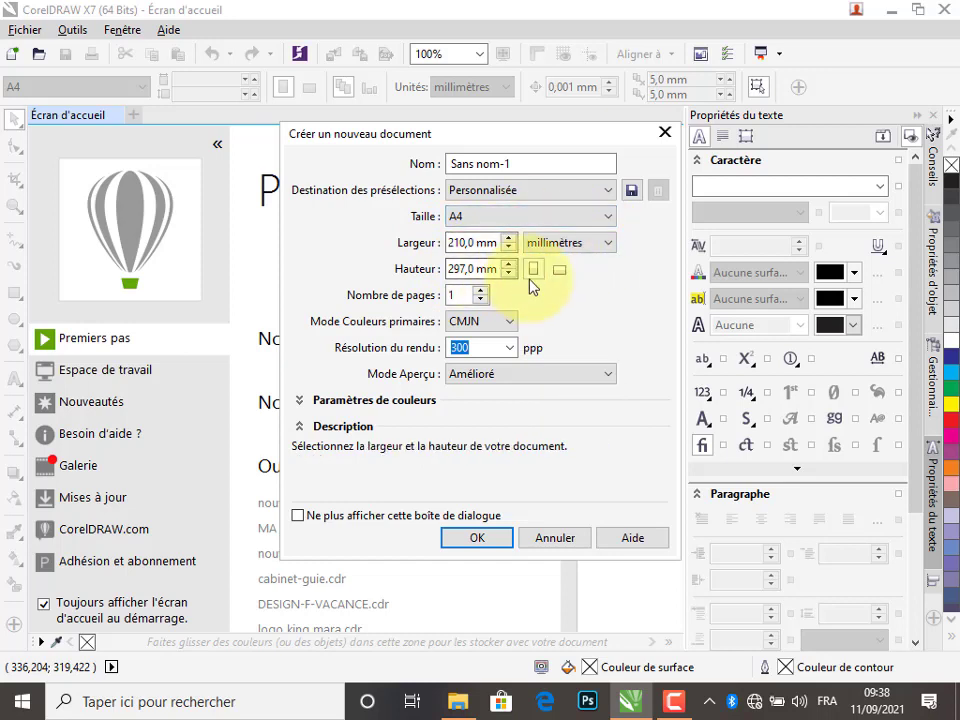
pyautogui.click(475, 537)
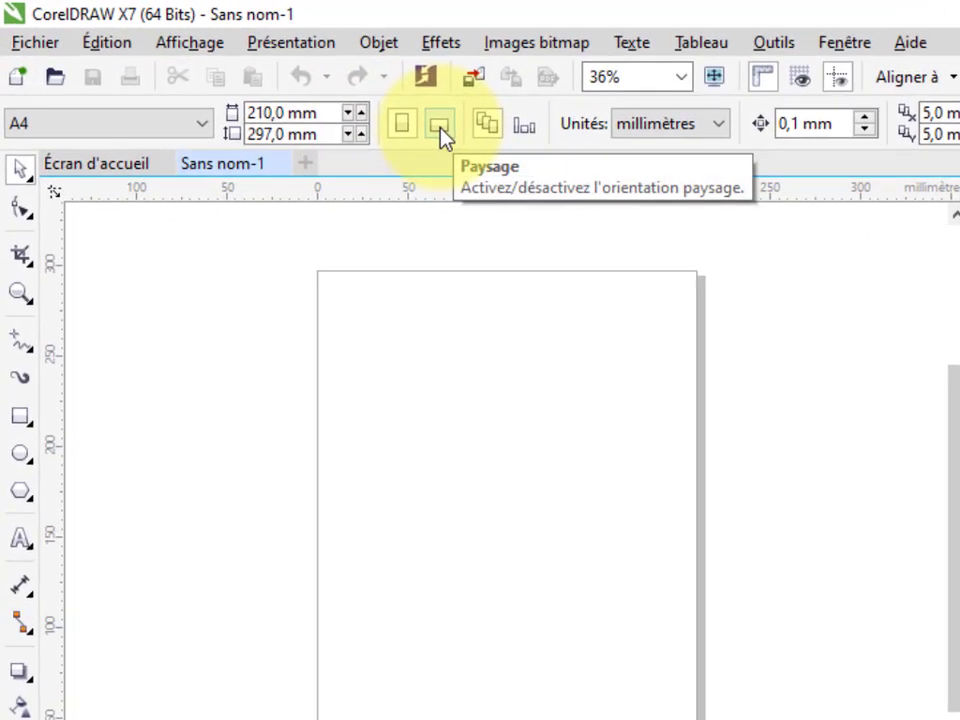
# - Switch the page to landscape orientation and back to portrait, and look at the available page sizes
pyautogui.click(441, 129)
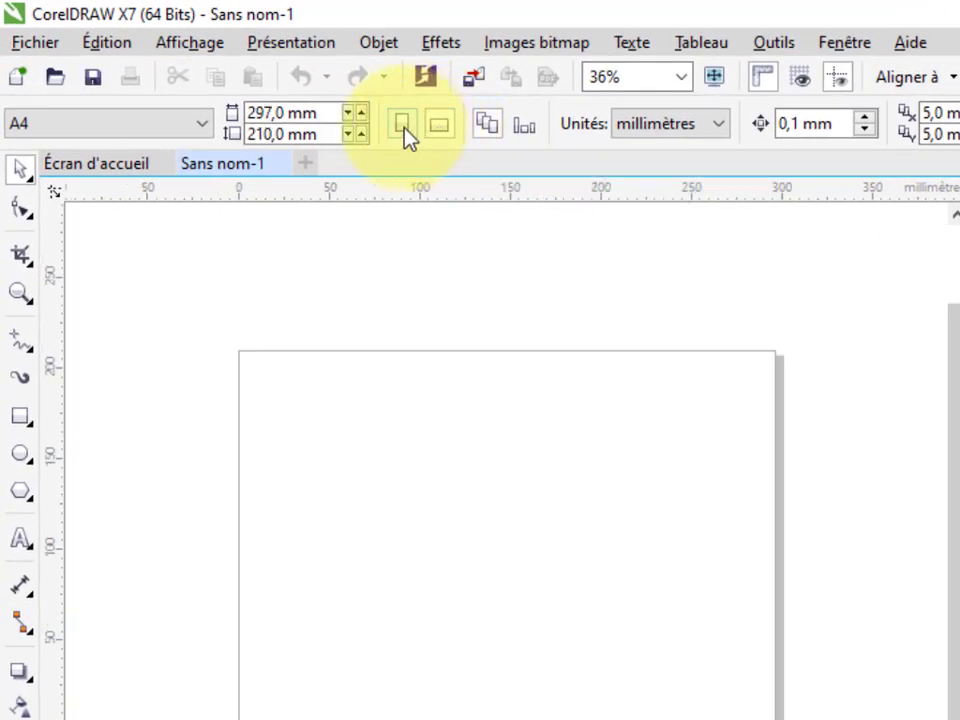
pyautogui.click(402, 128)
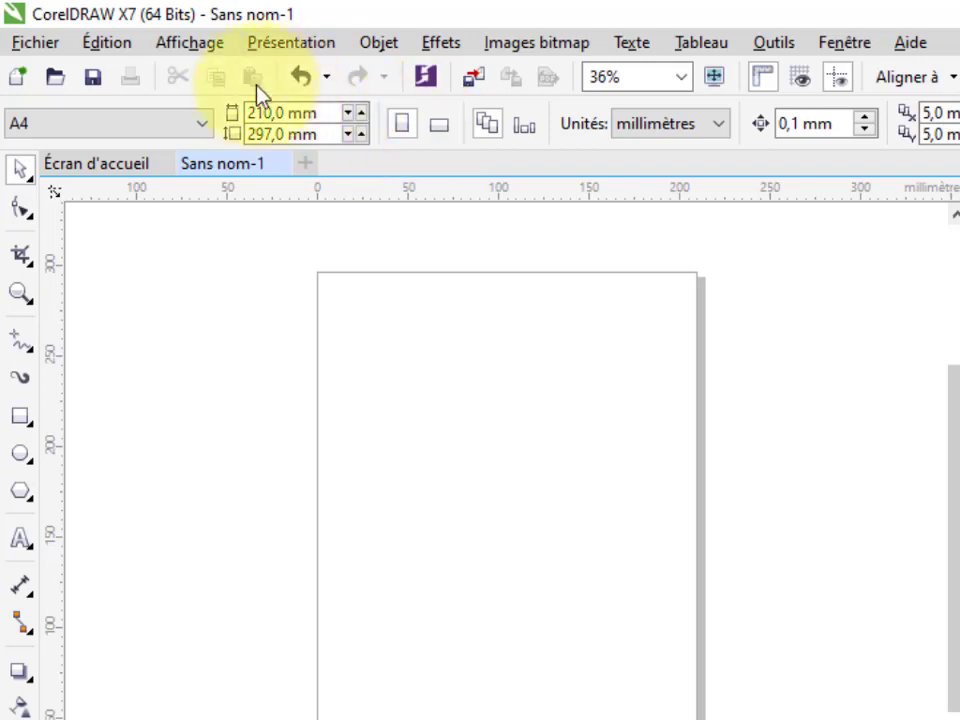
pyautogui.click(205, 126)
pyautogui.click(207, 126)
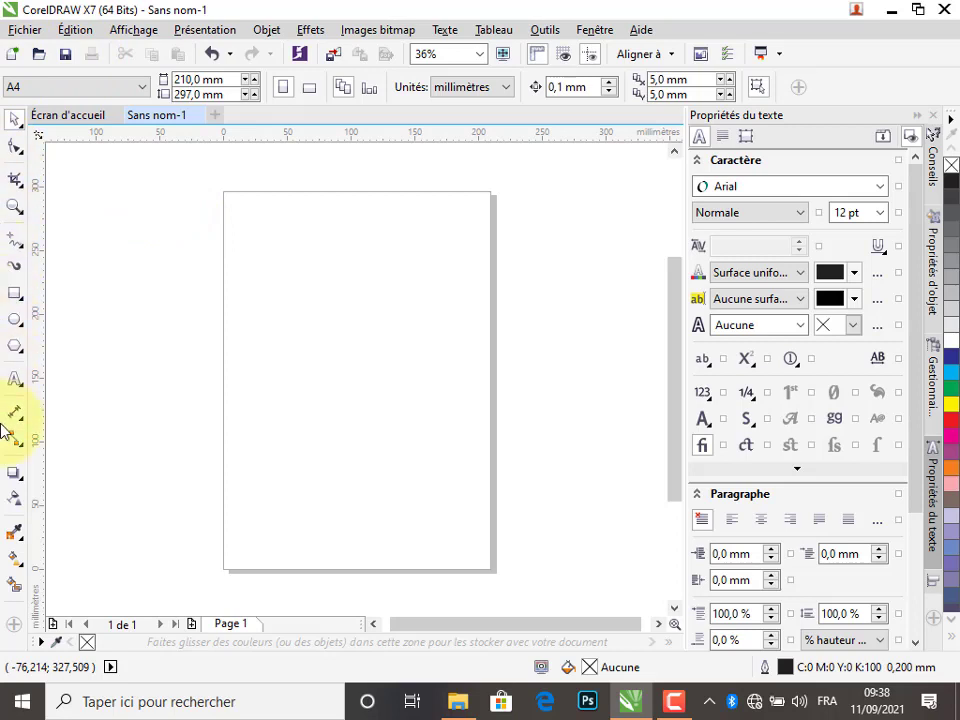
# - Draw a basic-shape parallelogram about 86 by 29 mm, slightly right of the page centre
pyautogui.click(22, 356)
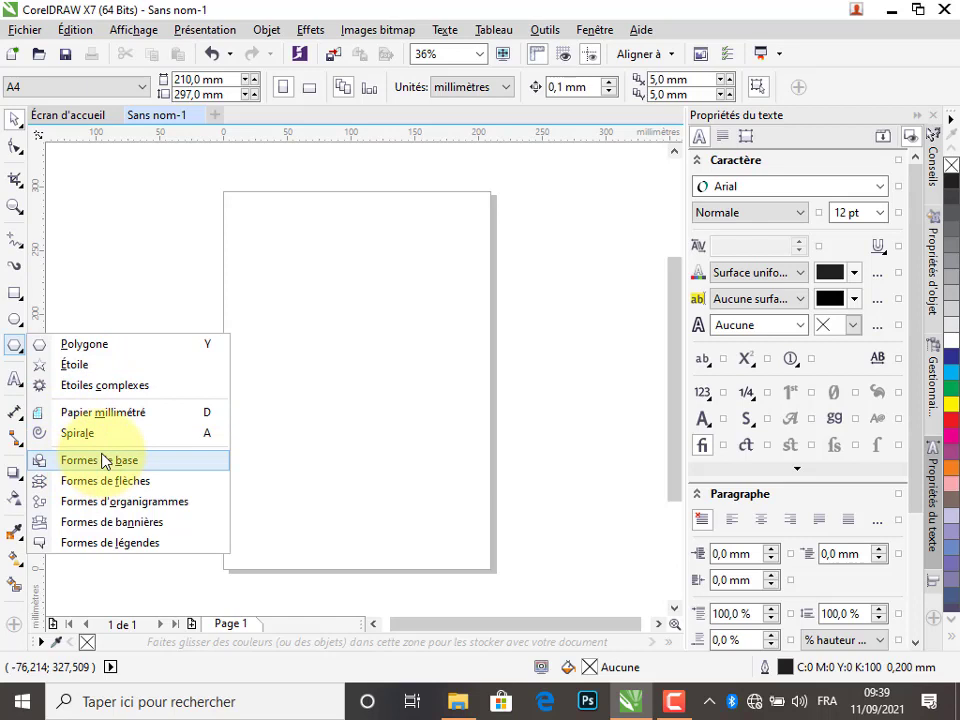
pyautogui.click(166, 460)
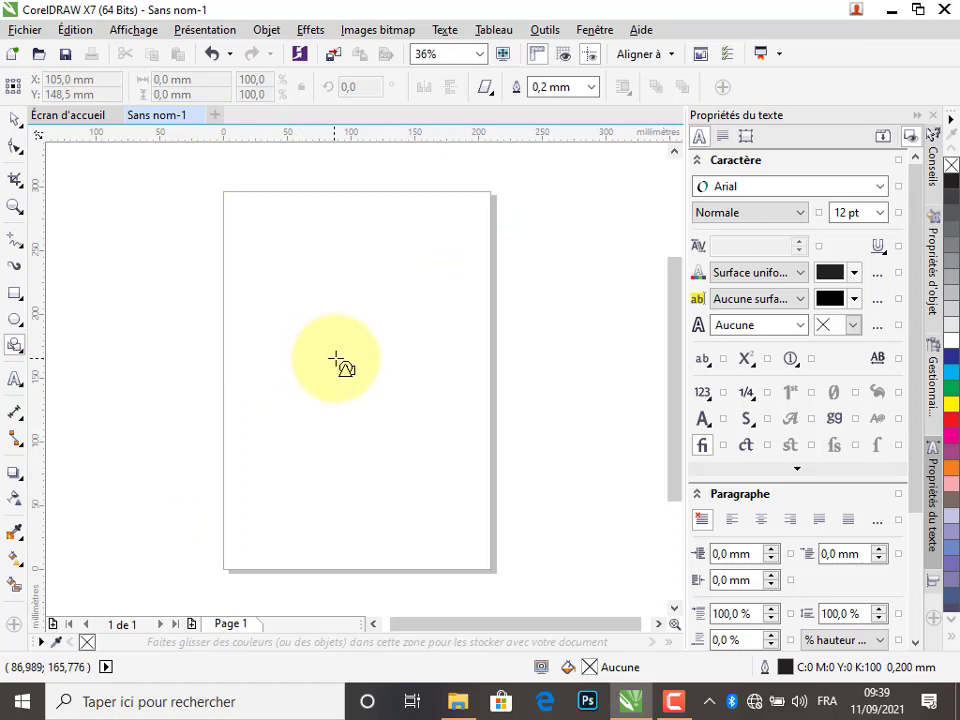
pyautogui.moveTo(336, 358); pyautogui.dragTo(451, 316)
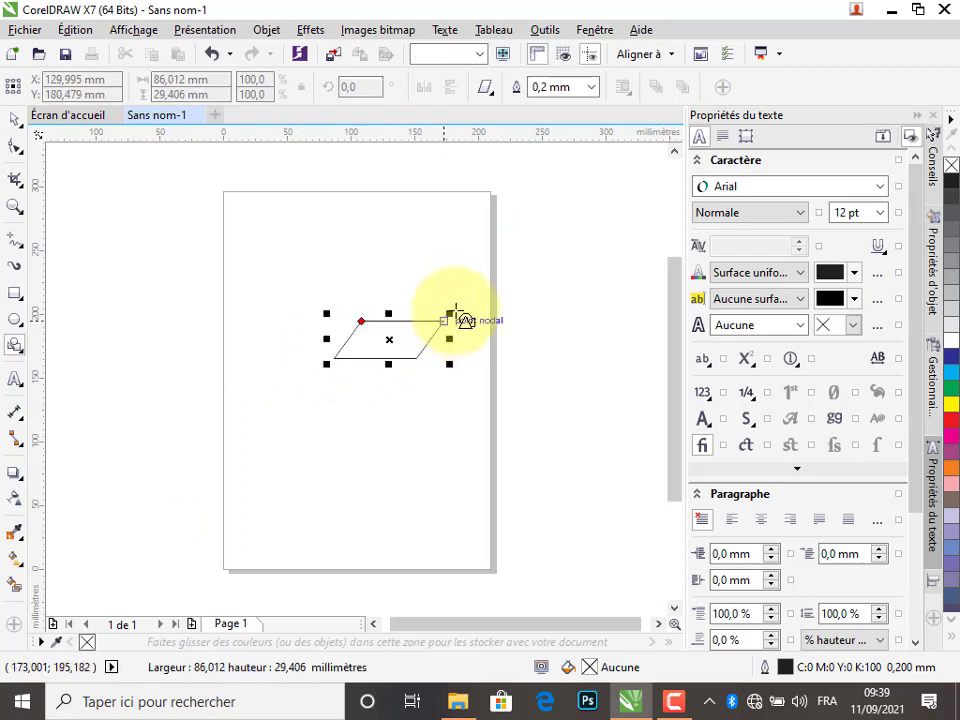
# - Draw a smiley face basic shape about 112 mm across in the lower half of the page
pyautogui.click(492, 94)
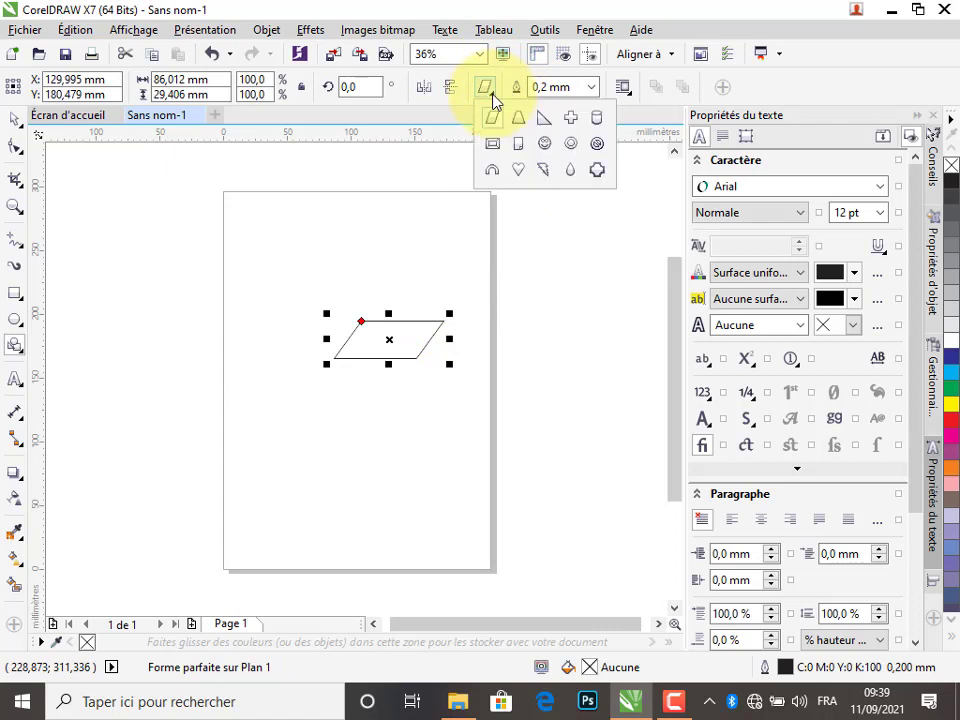
pyautogui.click(545, 145)
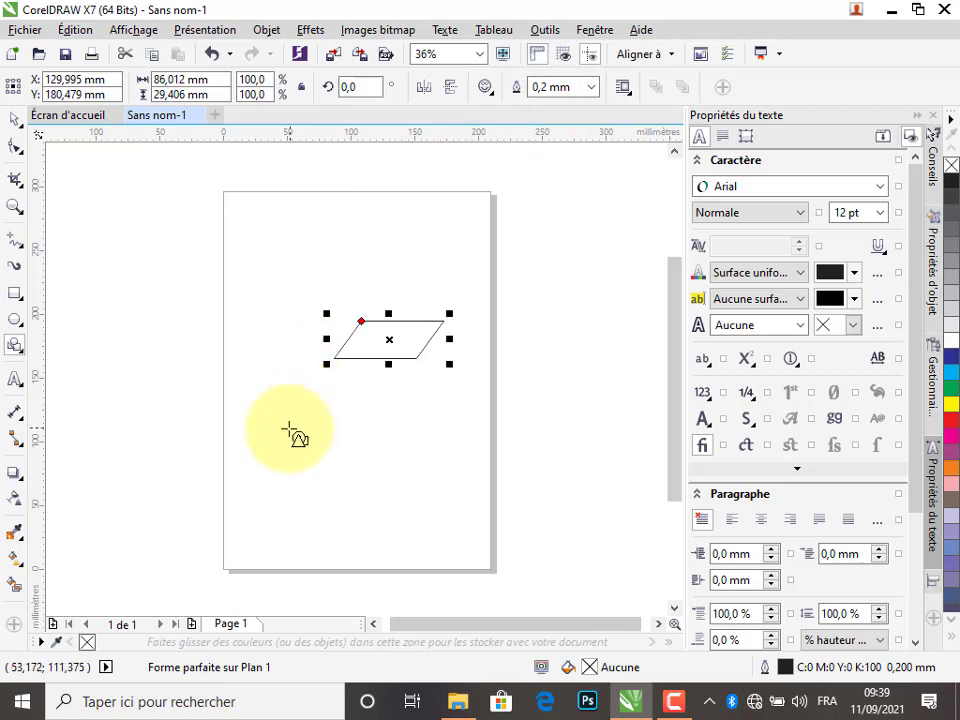
pyautogui.moveTo(290, 454); pyautogui.dragTo(435, 497)
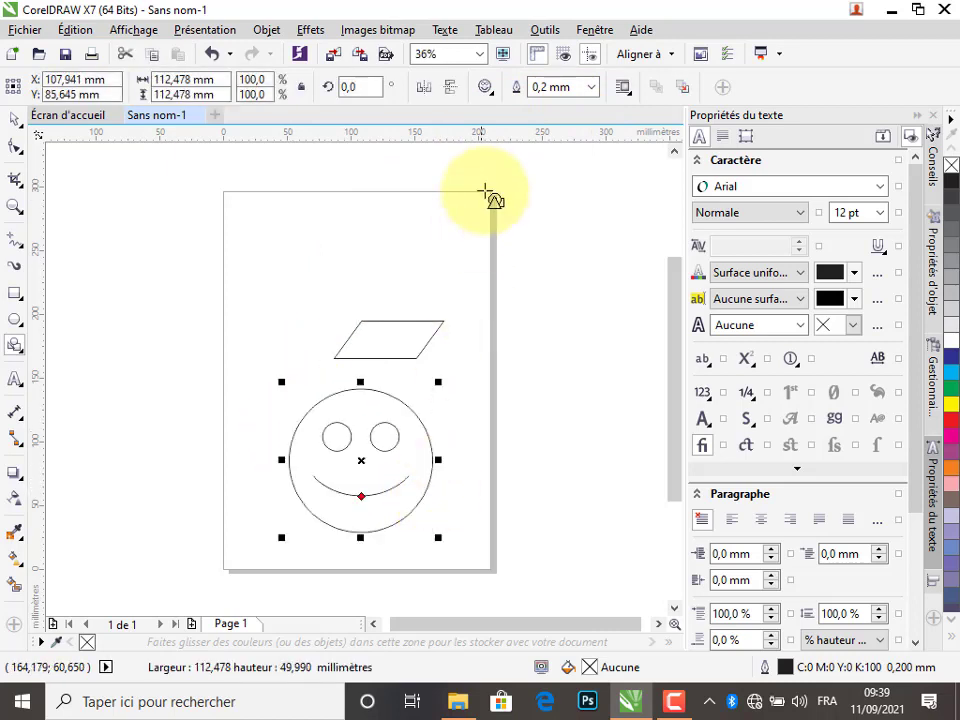
# - Draw a heart basic shape about 87 by 92 mm in the upper left part of the page
pyautogui.click(488, 91)
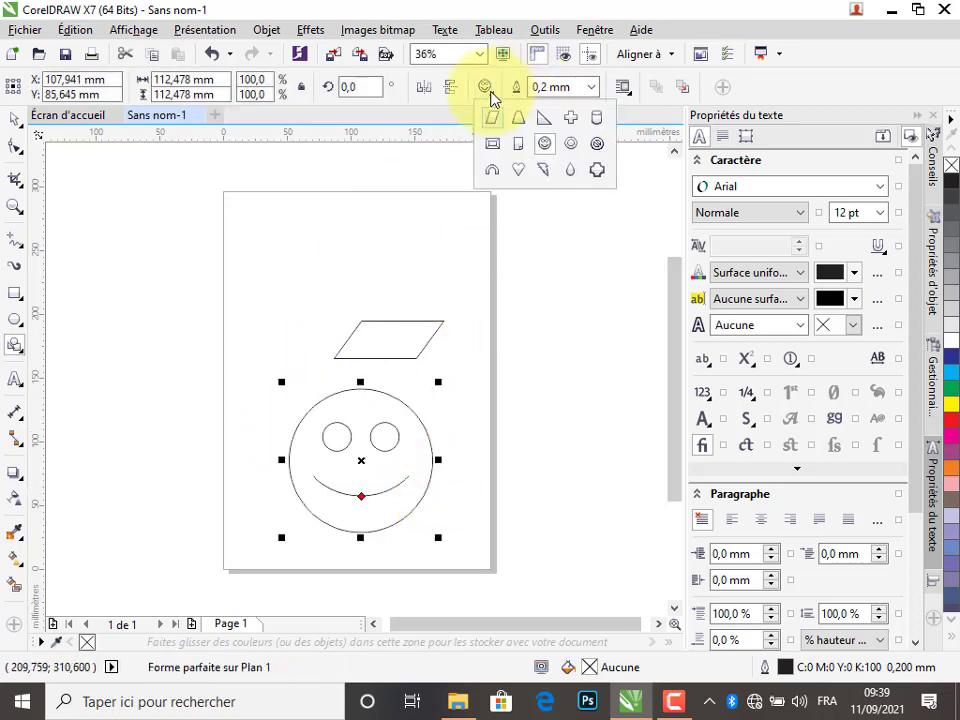
pyautogui.click(518, 171)
pyautogui.moveTo(251, 259); pyautogui.dragTo(373, 317)
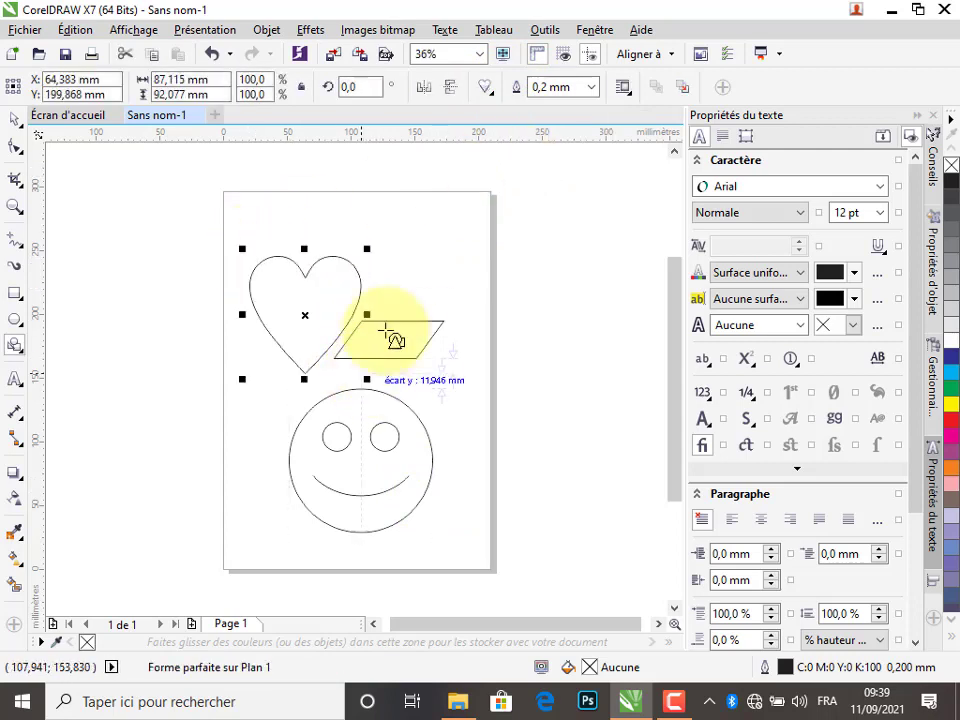
# - Give the heart a 2.0 mm red outline and a green fill
pyautogui.click(589, 90)
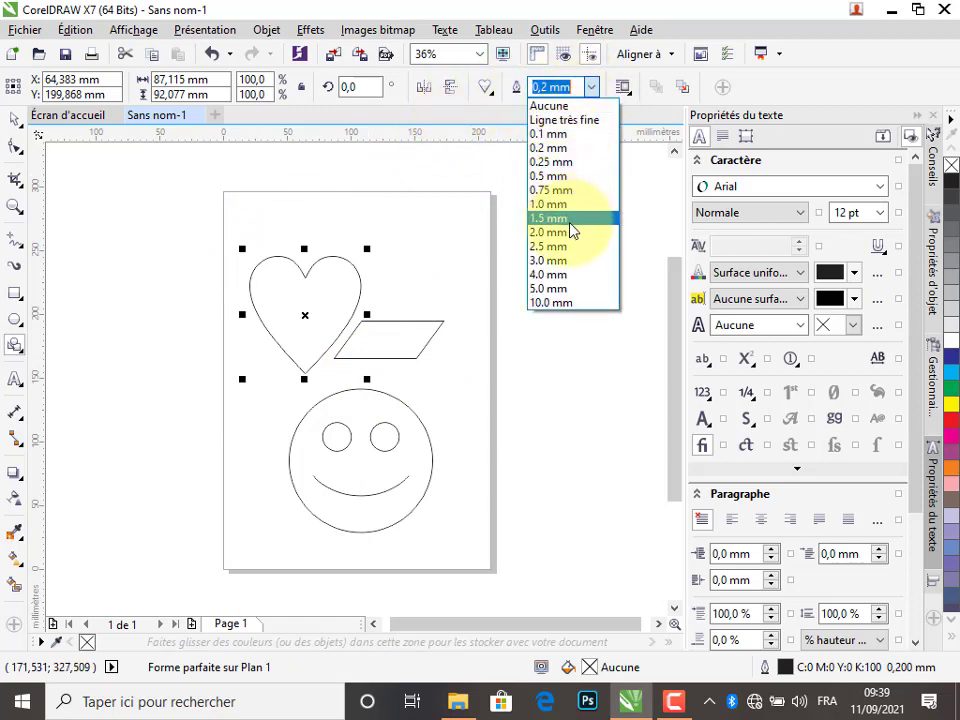
pyautogui.click(569, 232)
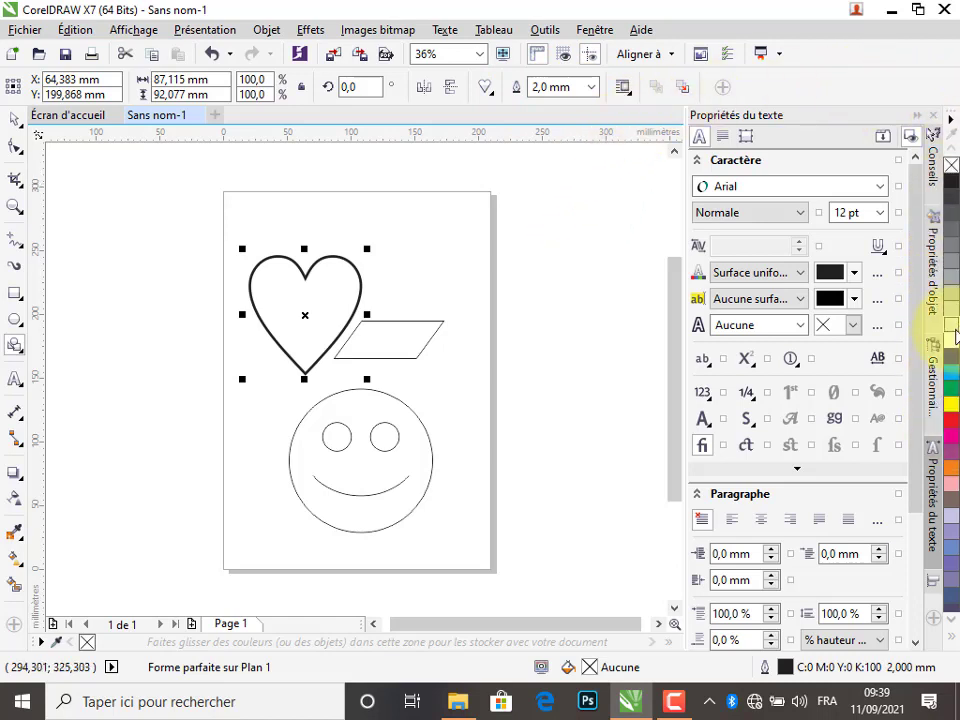
pyautogui.rightClick(950, 407)
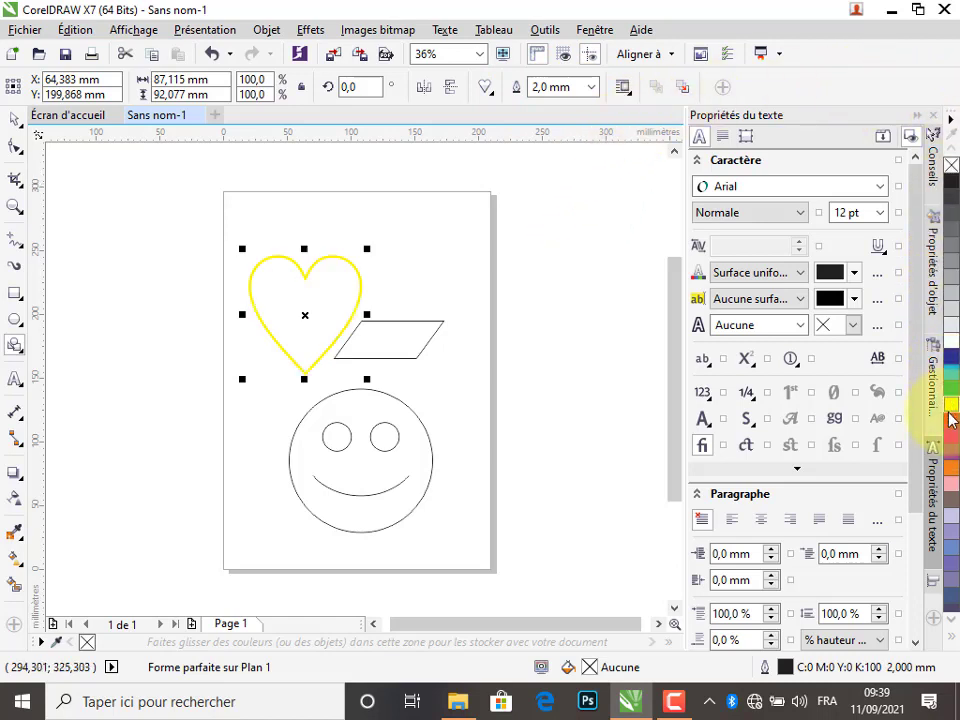
pyautogui.rightClick(955, 428)
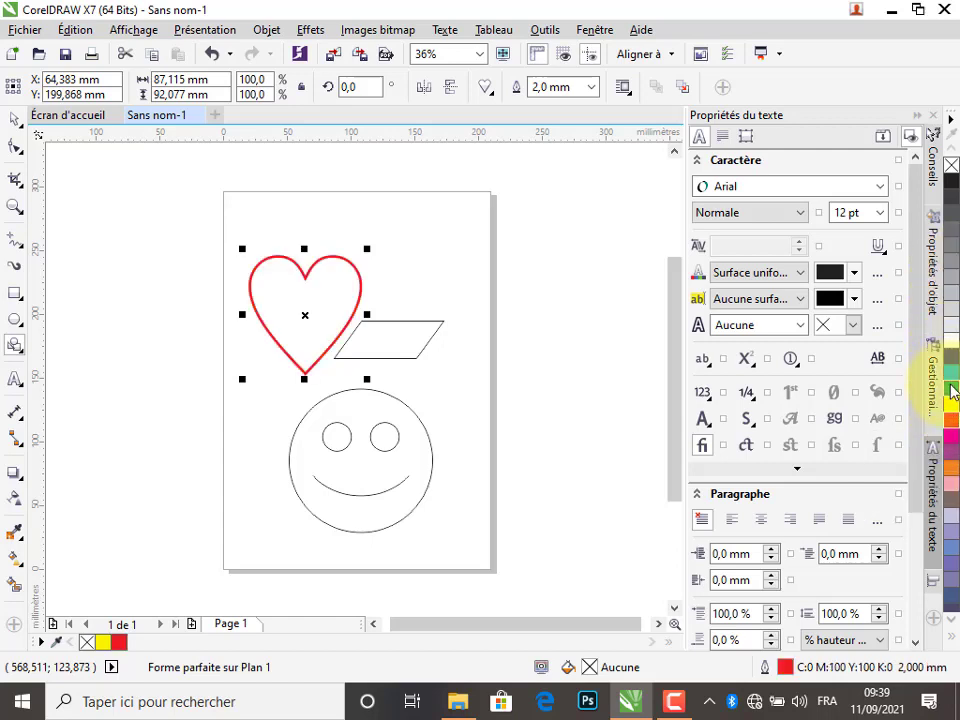
pyautogui.click(951, 390)
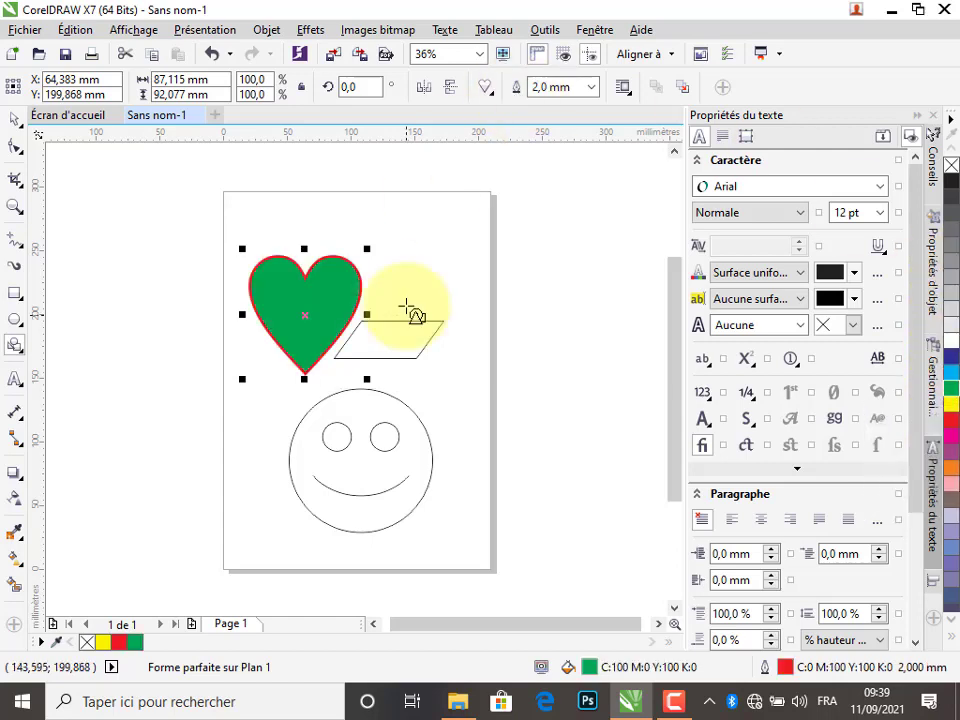
# - Draw a lightning bolt about 99 by 90 mm in the page's upper right corner and fill it yellow
pyautogui.click(486, 88)
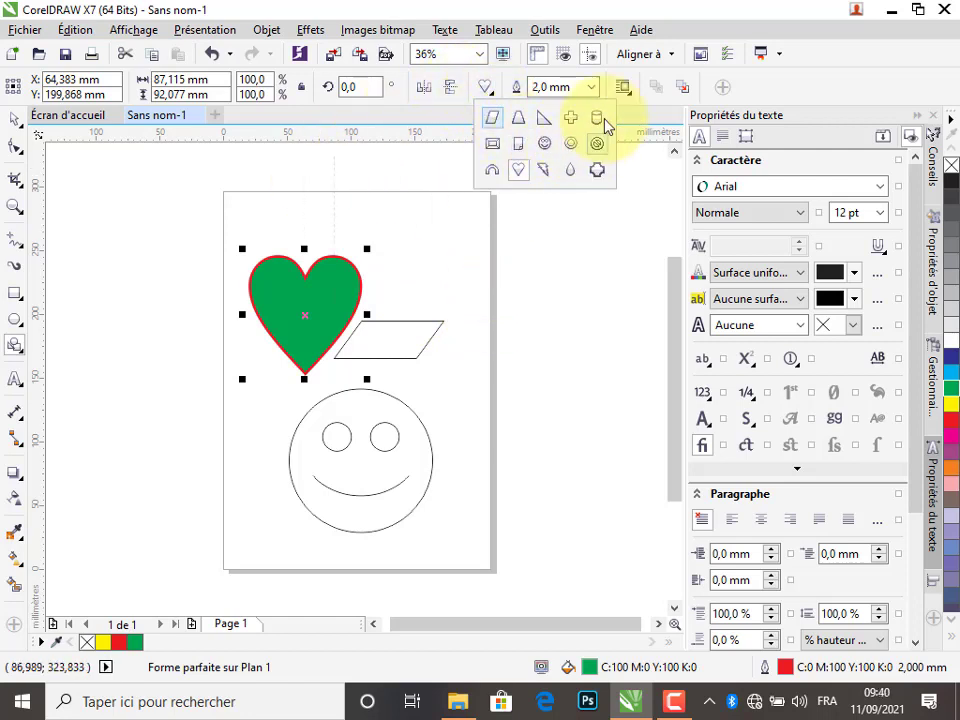
pyautogui.click(546, 172)
pyautogui.moveTo(362, 207); pyautogui.dragTo(492, 326)
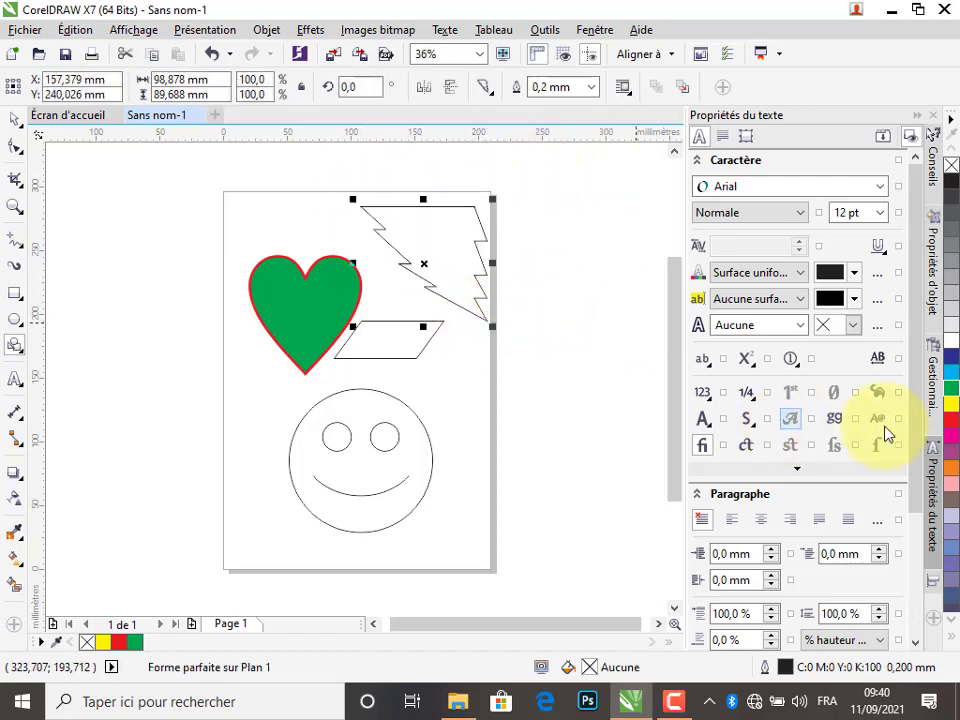
pyautogui.click(952, 405)
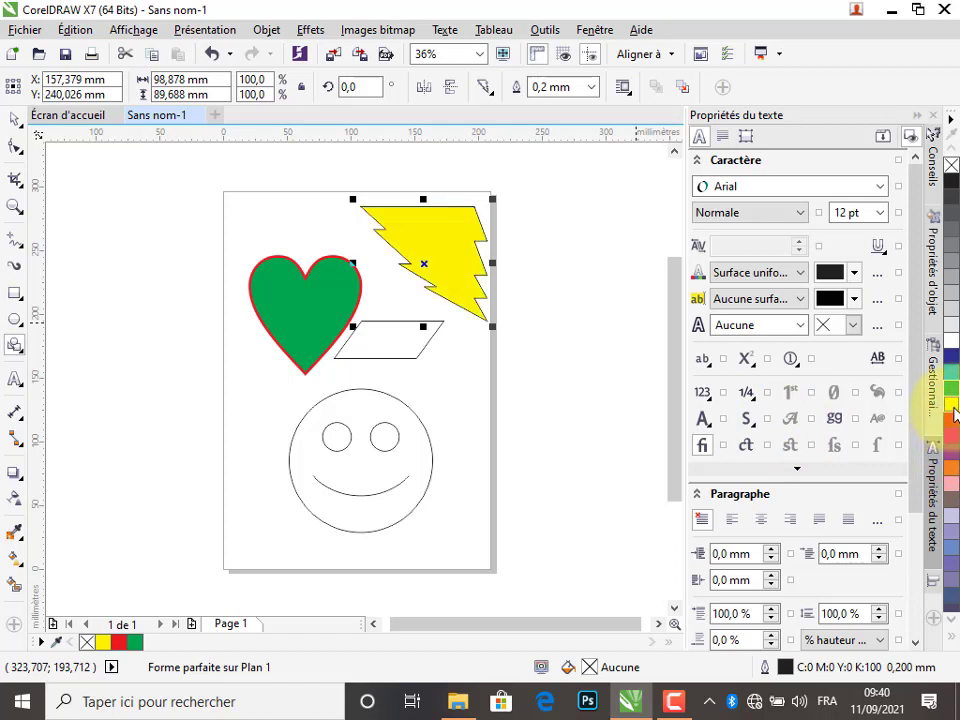
# - Draw a right-pointing arrow shape about 101 by 36 mm across the page's lower left edge
pyautogui.click(18, 350)
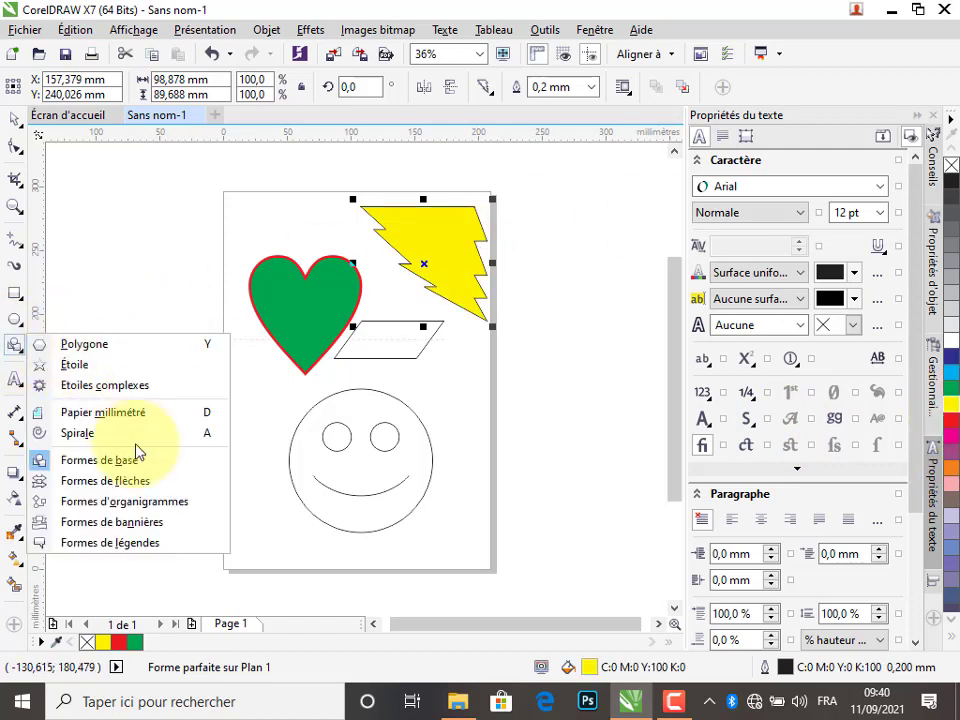
pyautogui.click(103, 481)
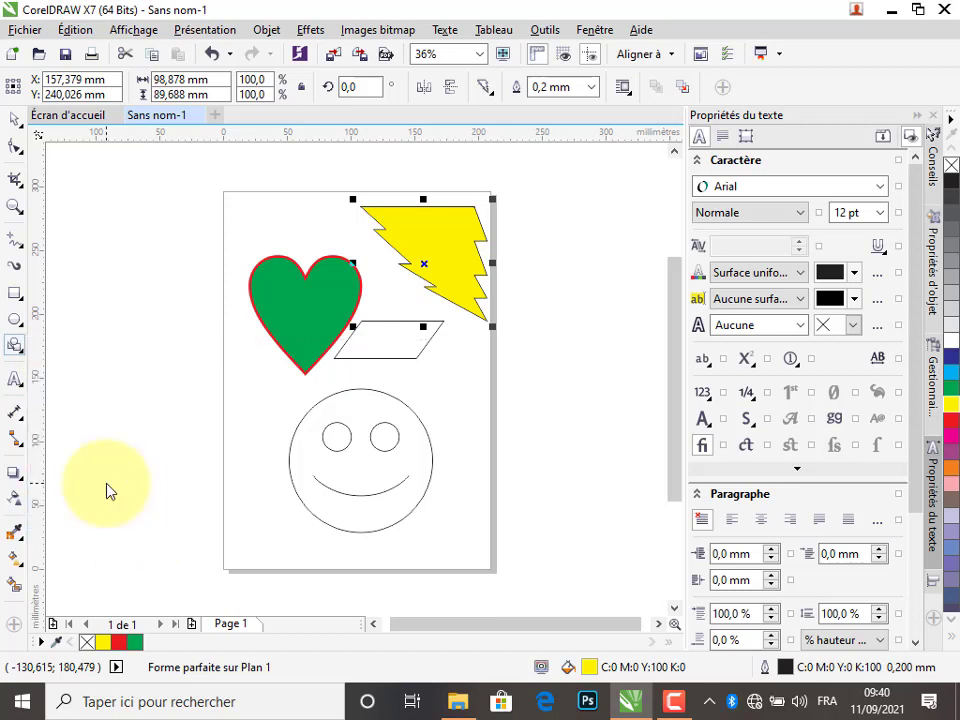
pyautogui.moveTo(180, 488); pyautogui.dragTo(313, 540)
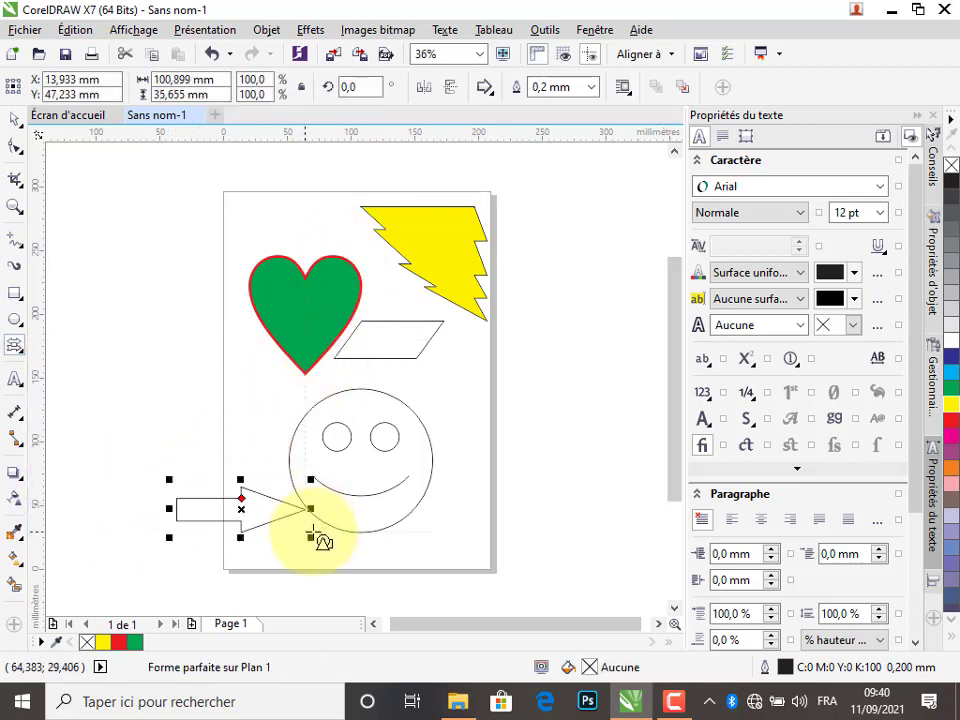
# - Draw a left-pointing arrow shape across the page's left edge, above the right-pointing arrow
pyautogui.click(490, 91)
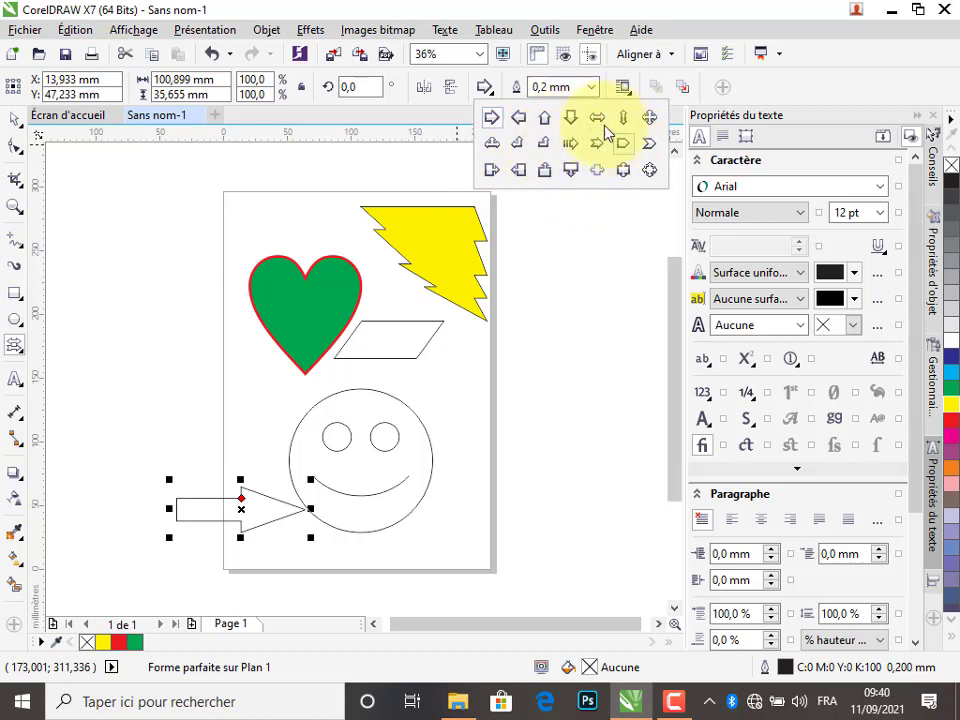
pyautogui.click(521, 122)
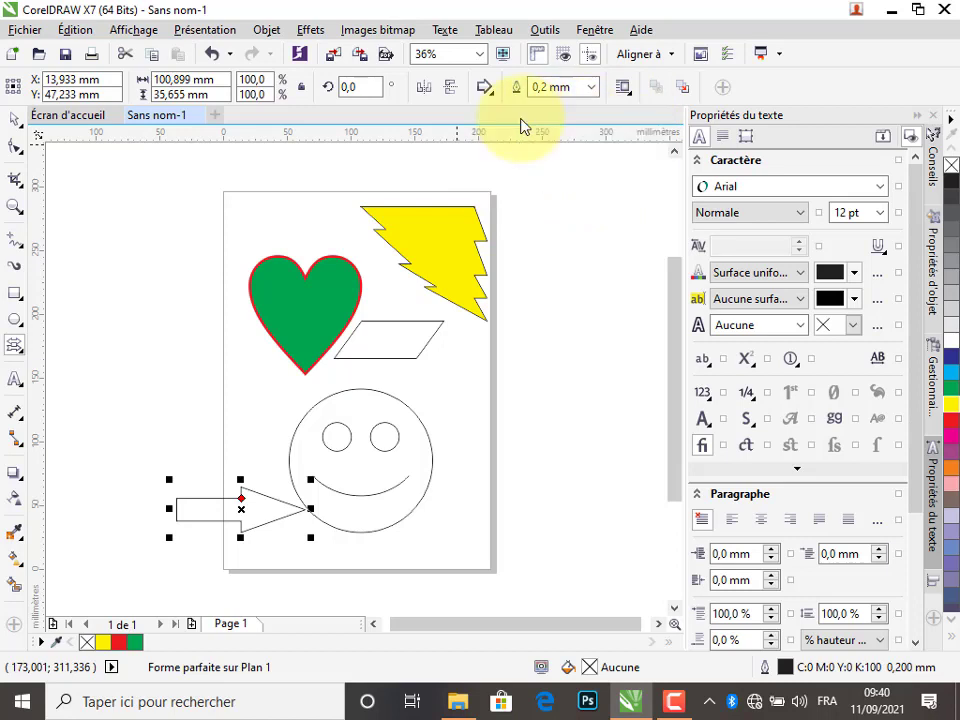
pyautogui.moveTo(122, 377); pyautogui.dragTo(329, 441)
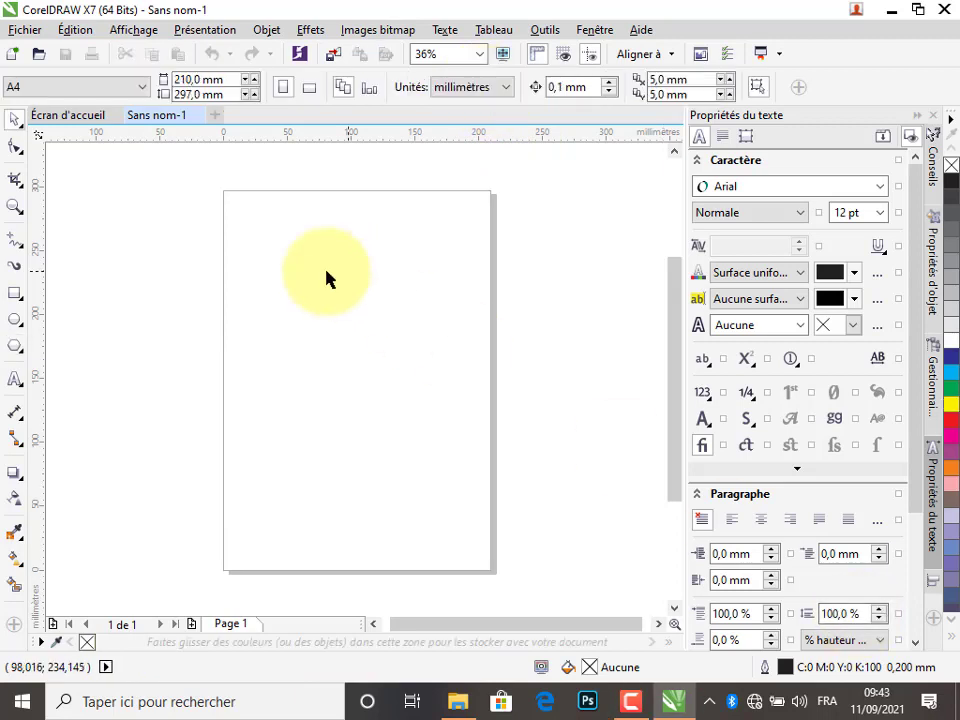
# - Draw a flowchart parallelogram about 68 by 96 mm, right of the centre of the blank page
pyautogui.click(22, 354)
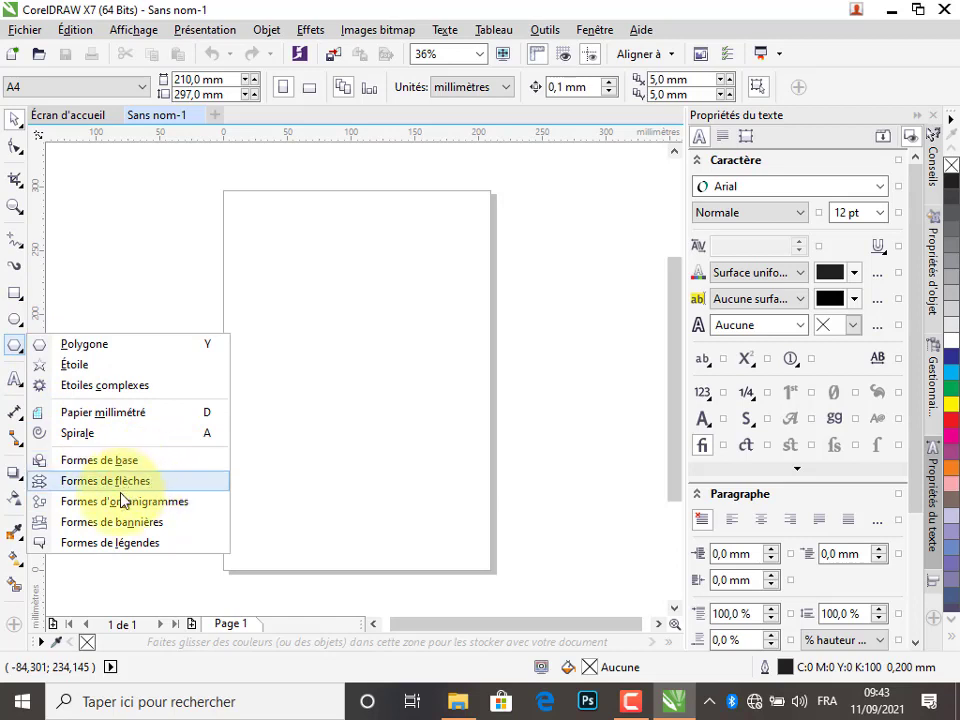
pyautogui.click(125, 502)
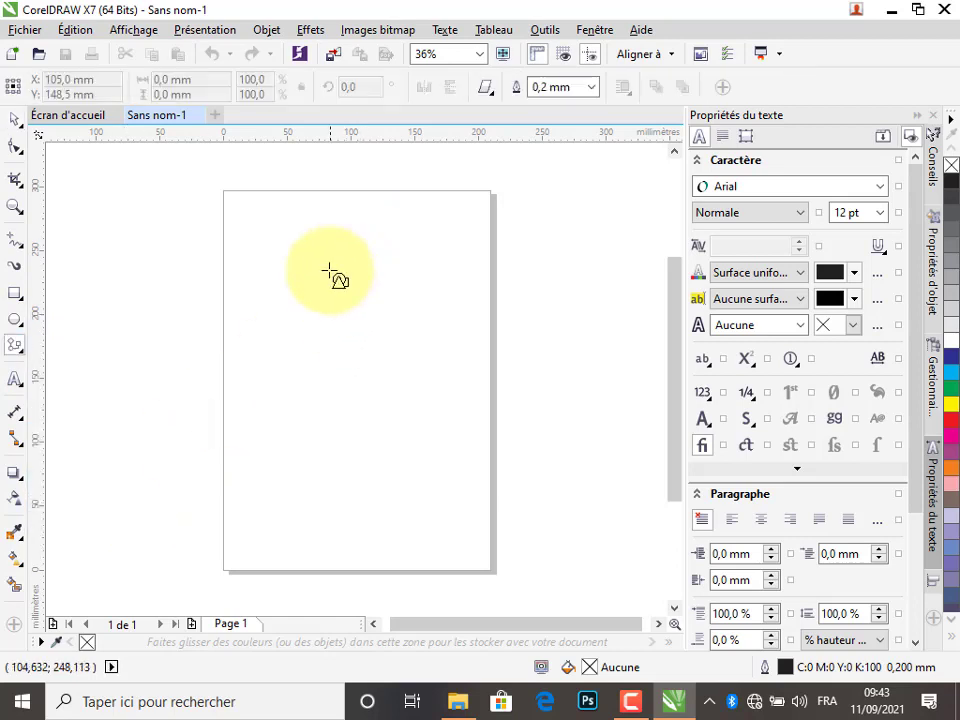
pyautogui.moveTo(363, 289); pyautogui.dragTo(447, 410)
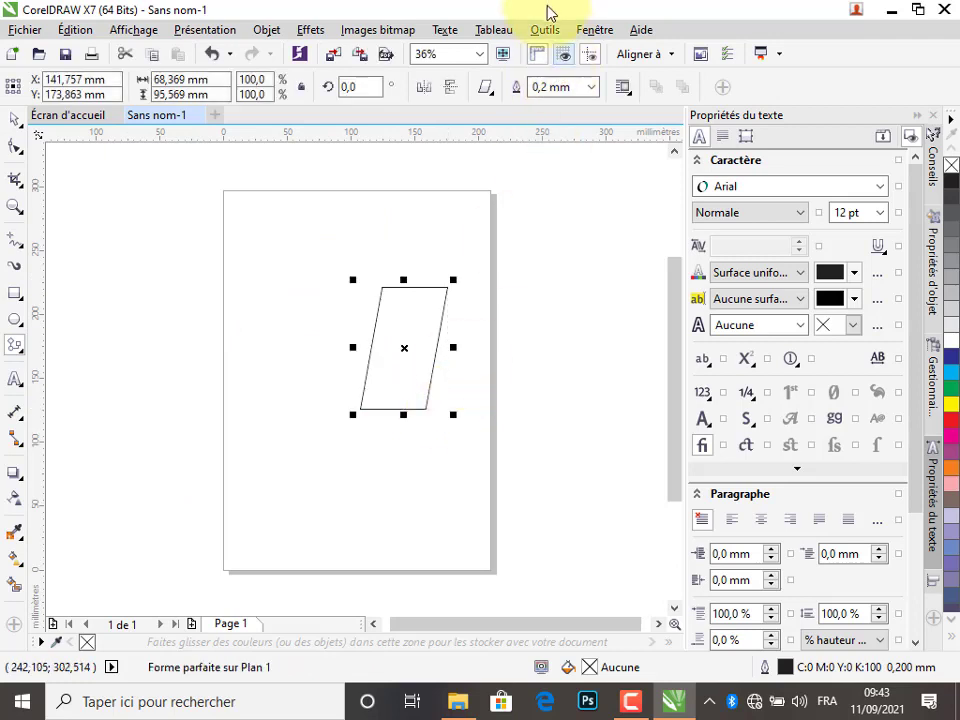
# - Draw a wavy flag-like flowchart shape about 65 by 48 mm beside the parallelogram, in the page's left half
pyautogui.click(486, 89)
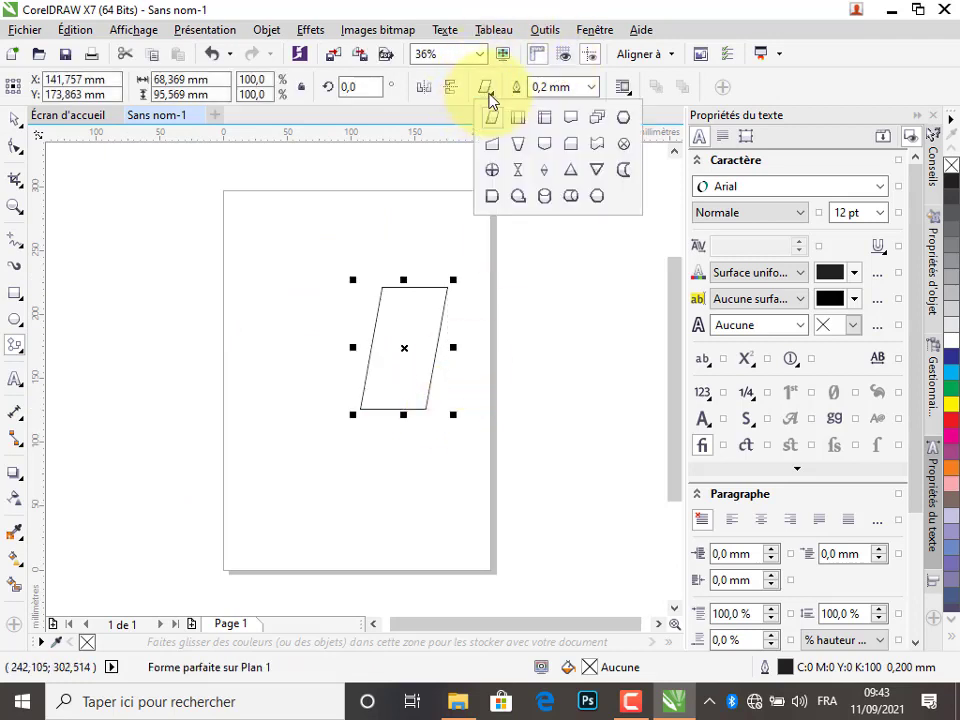
pyautogui.click(598, 150)
pyautogui.moveTo(262, 288); pyautogui.dragTo(349, 353)
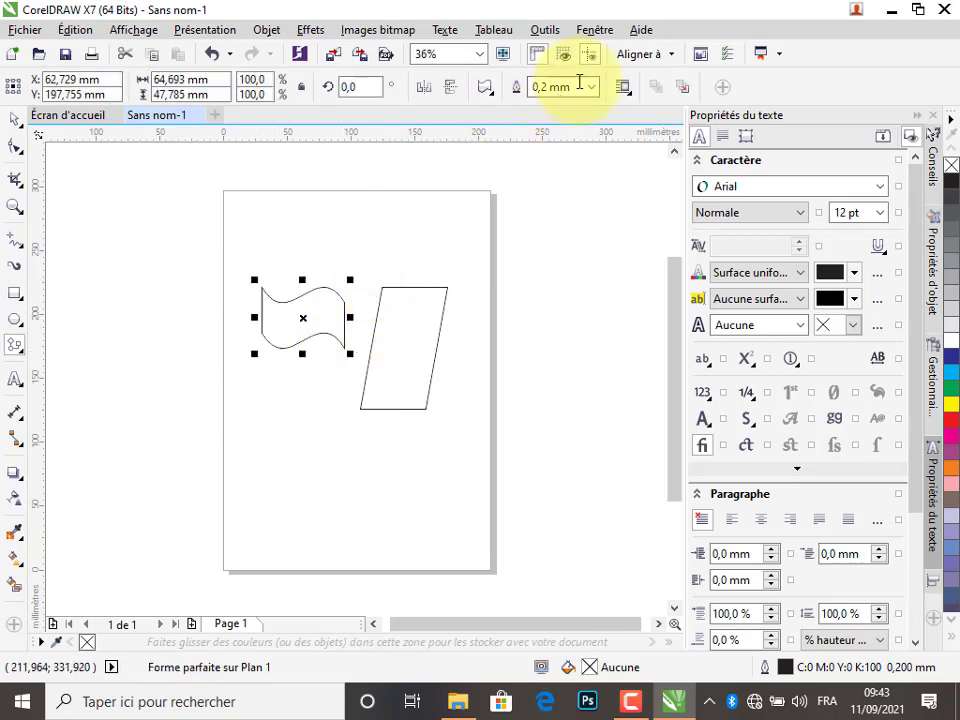
# - Draw a horizontal cylinder flowchart shape about 143 by 68 mm across the lower part of the page, below the wavy shape
pyautogui.click(490, 89)
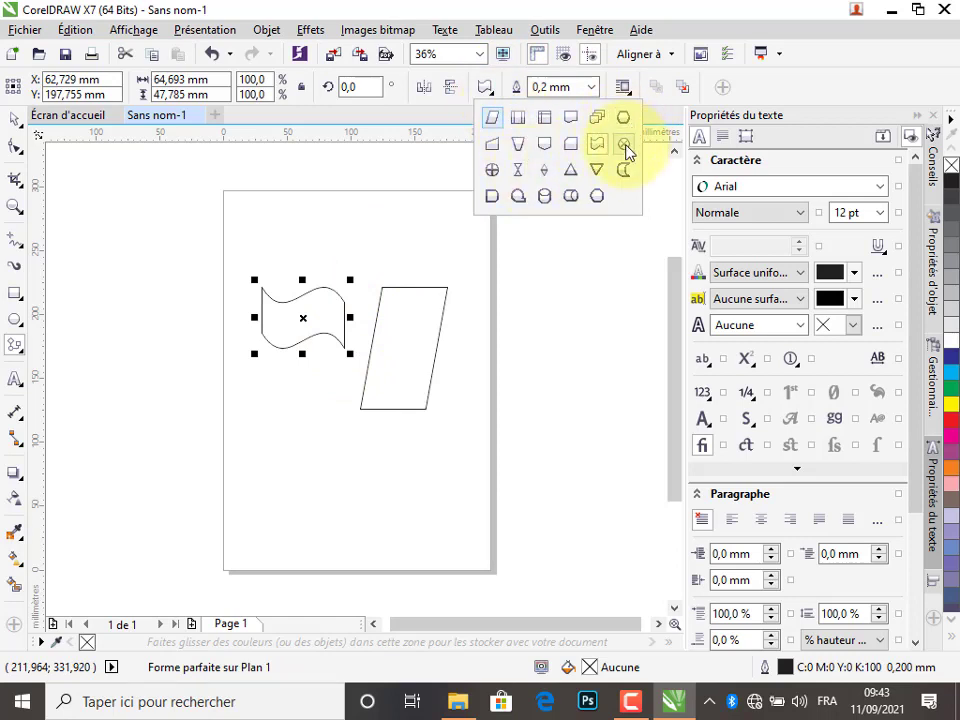
pyautogui.click(570, 197)
pyautogui.moveTo(268, 405); pyautogui.dragTo(392, 501)
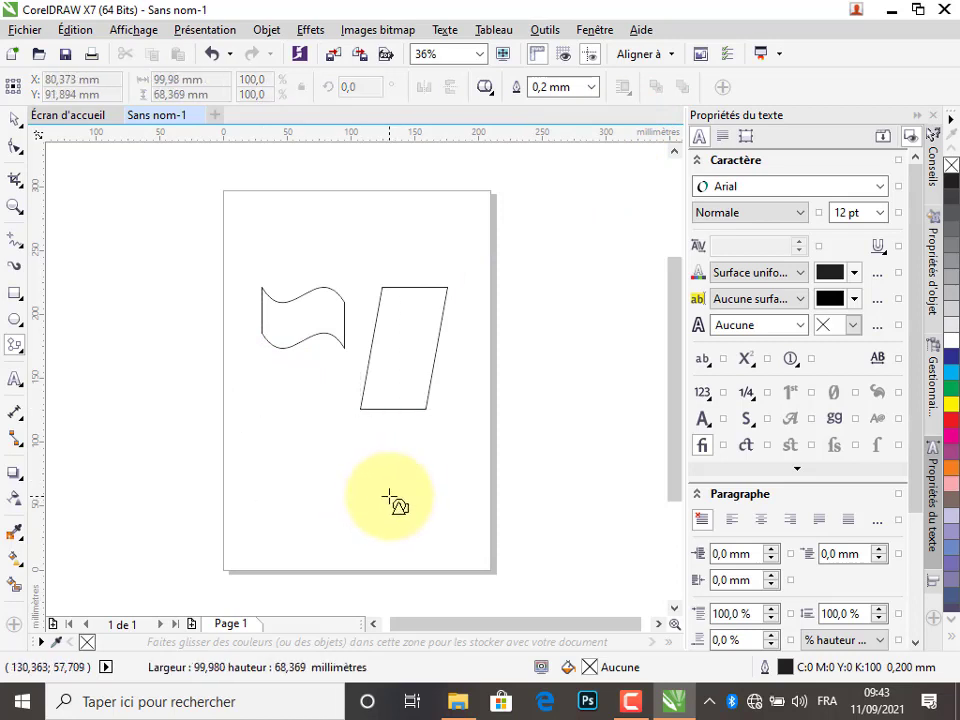
# - Draw a circular flowchart shape with a tail at its base, about 89 by 89 mm, near the page's upper edge
pyautogui.click(490, 89)
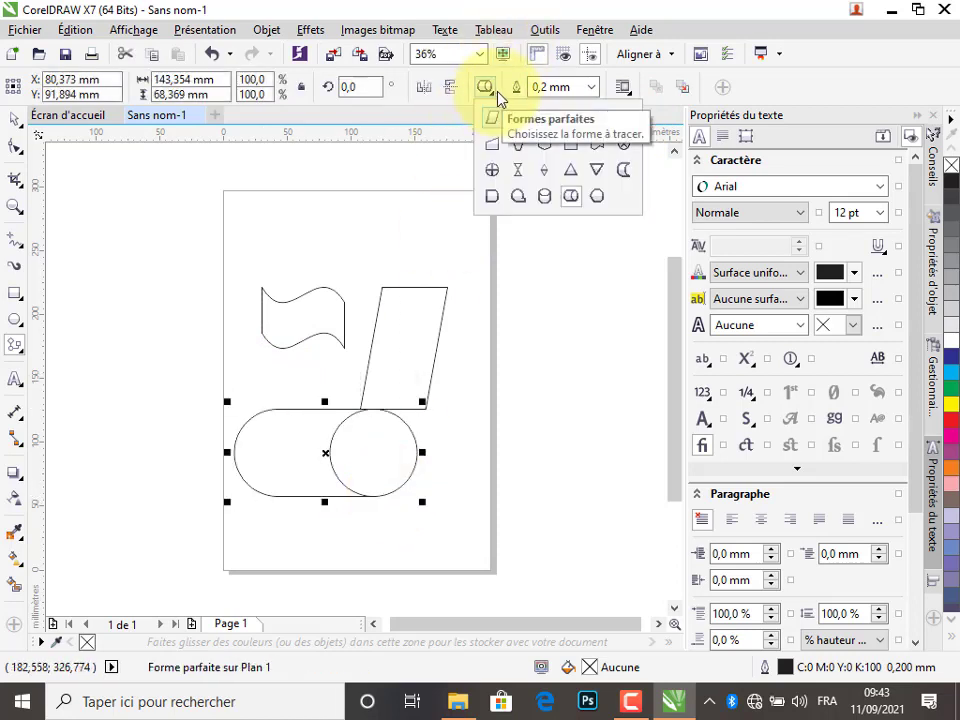
pyautogui.click(518, 197)
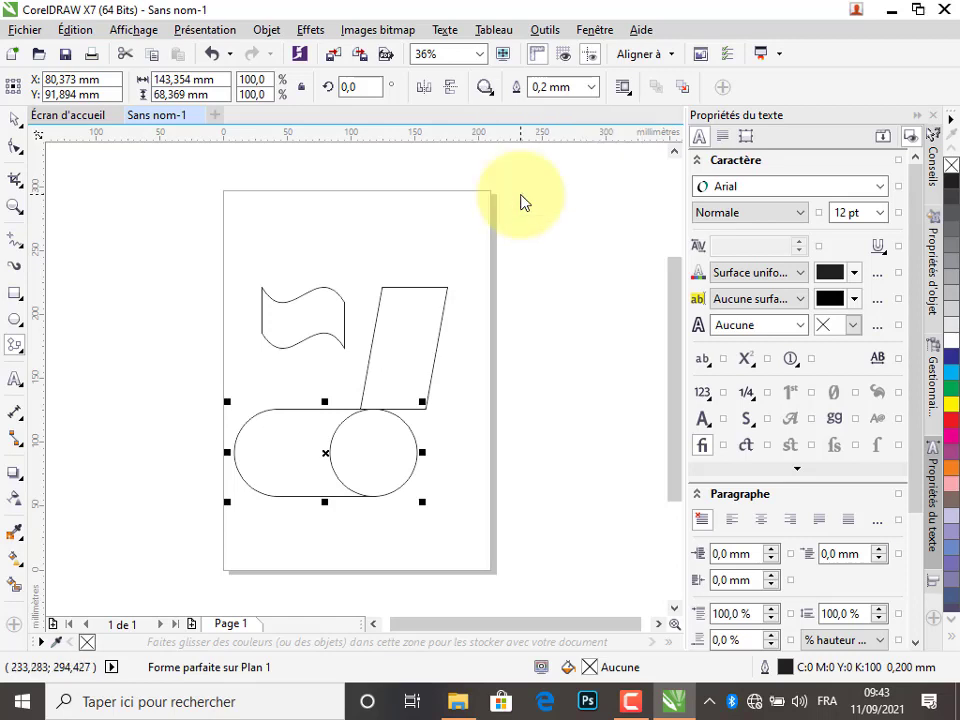
pyautogui.moveTo(317, 236); pyautogui.dragTo(428, 262)
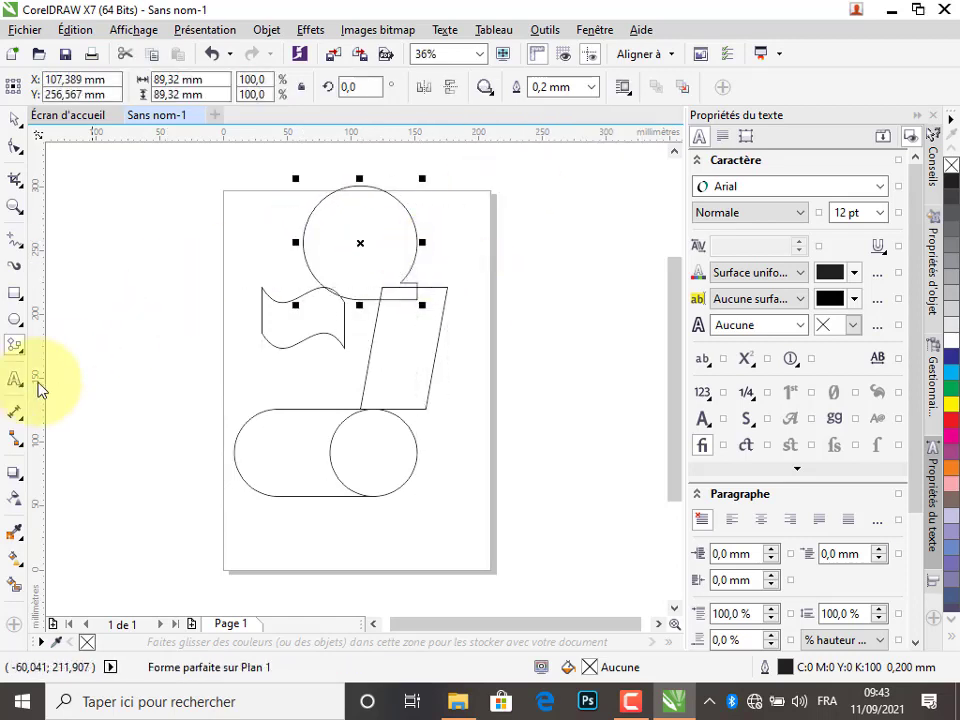
# - Draw a folded ribbon banner shape about 98 by 24 mm near the page's lower edge, below the horizontal cylinder
pyautogui.click(22, 360)
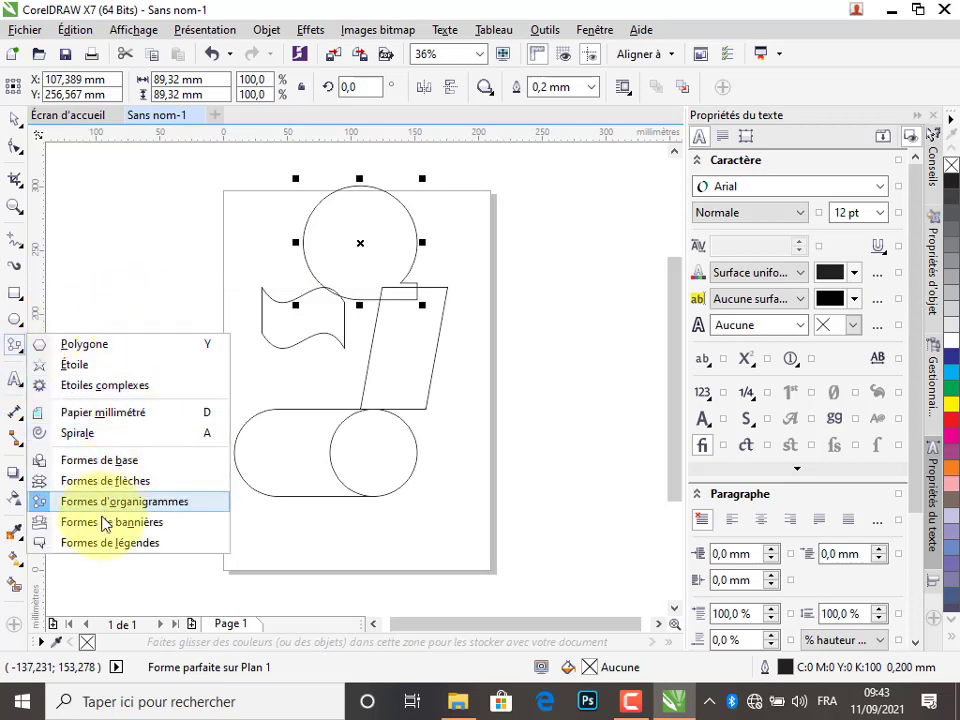
pyautogui.click(110, 522)
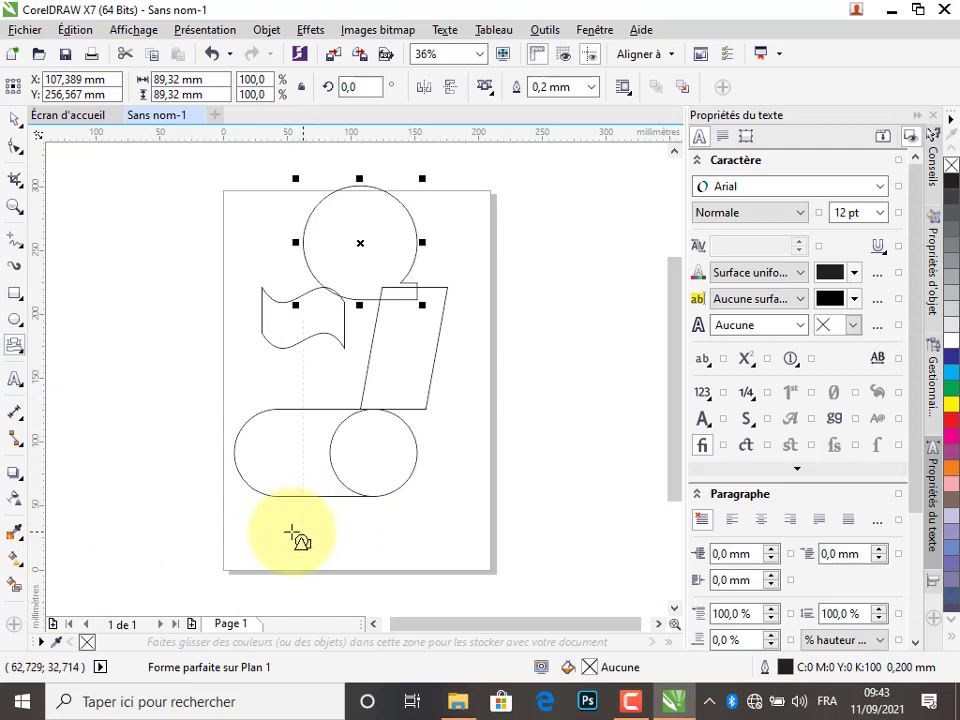
pyautogui.moveTo(370, 536); pyautogui.dragTo(424, 567)
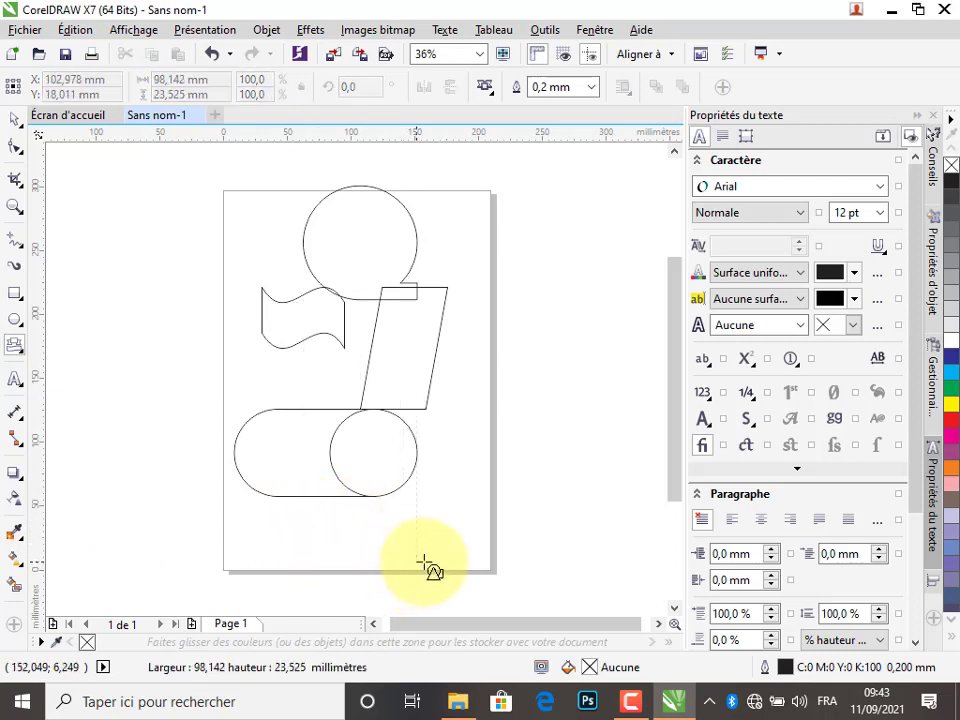
# - Draw an explosion-style starburst banner shape about 90 by 51 mm across the page's lower right edge
pyautogui.click(487, 88)
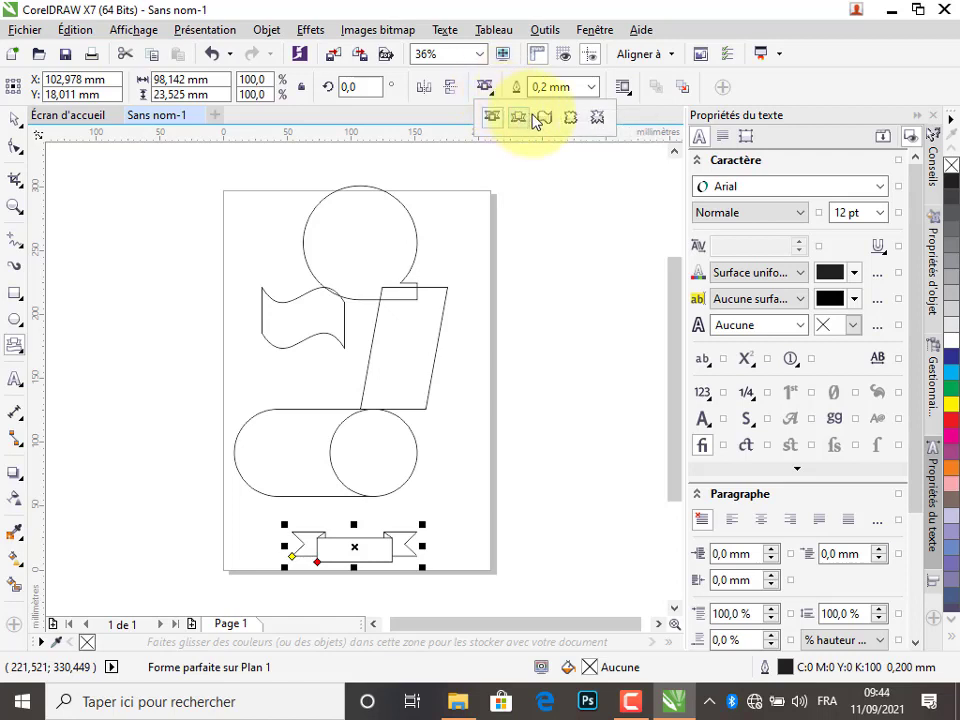
pyautogui.click(597, 120)
pyautogui.moveTo(447, 497); pyautogui.dragTo(567, 566)
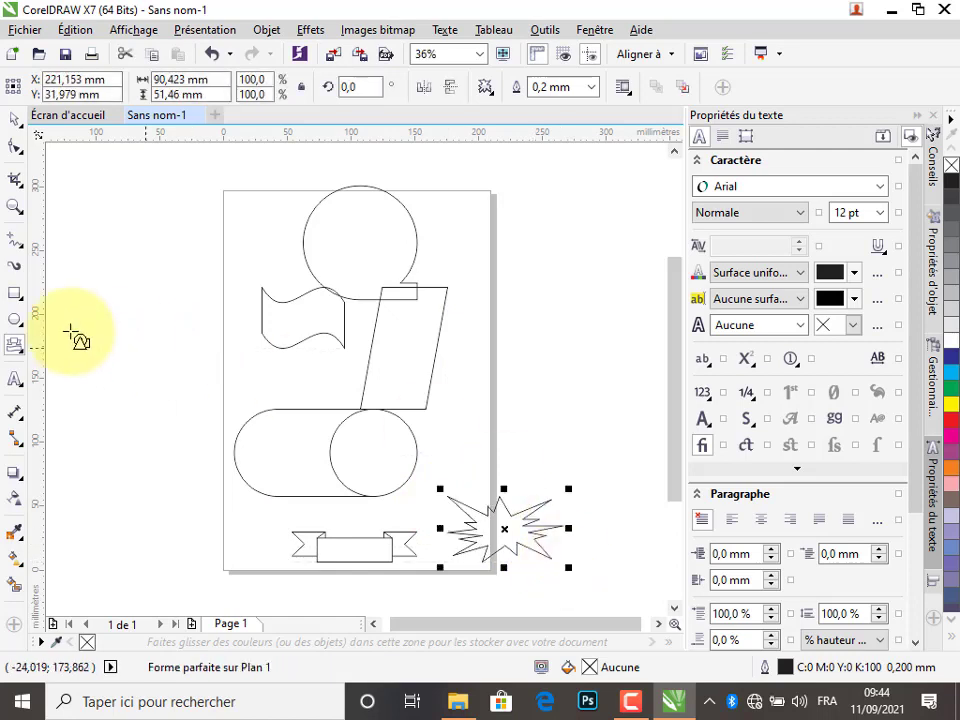
# - Draw a rectangular speech-bubble callout about 95 by 155 mm outside the page, beside its left edge
pyautogui.click(17, 355)
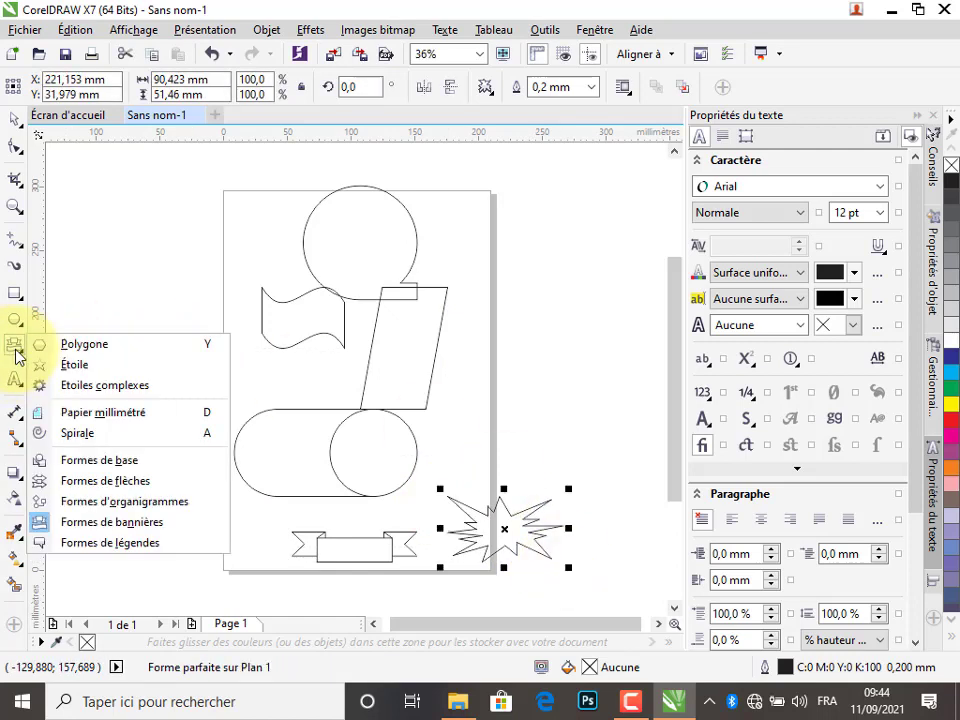
pyautogui.click(76, 550)
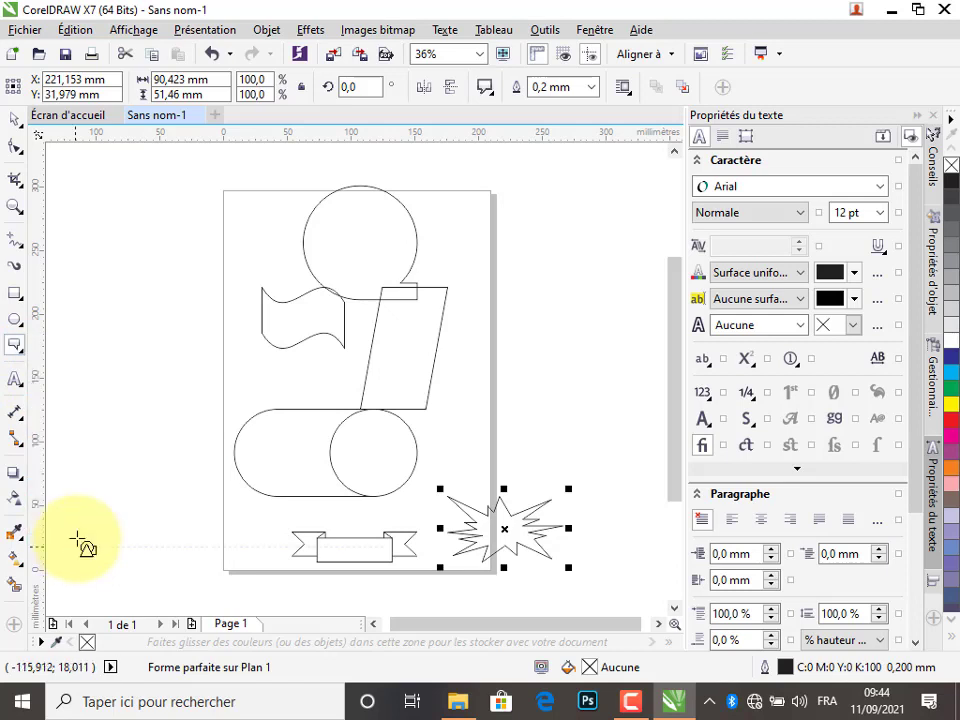
pyautogui.moveTo(76, 243); pyautogui.dragTo(200, 443)
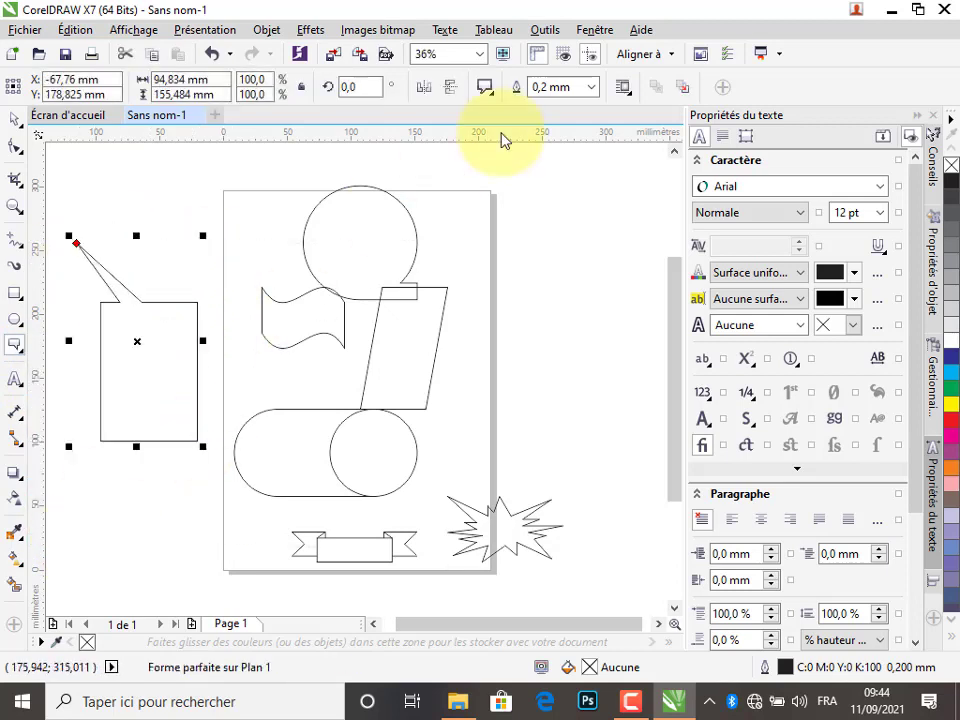
# - Draw a round speech-bubble callout about 93 by 78 mm across the page's upper left edge and minimise the drawing window
pyautogui.click(486, 90)
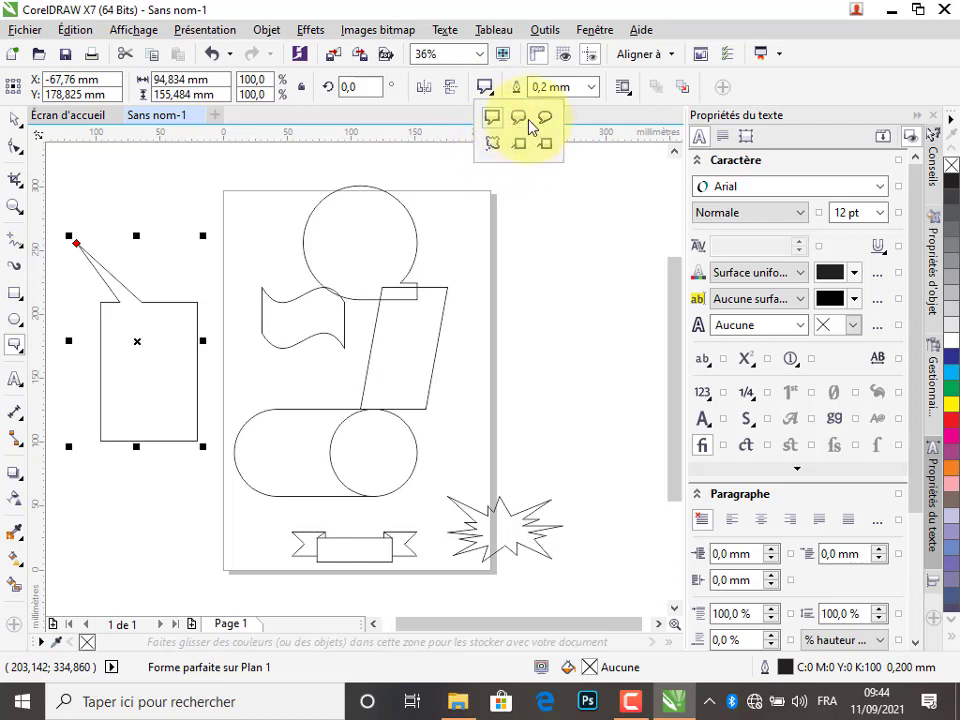
pyautogui.click(545, 120)
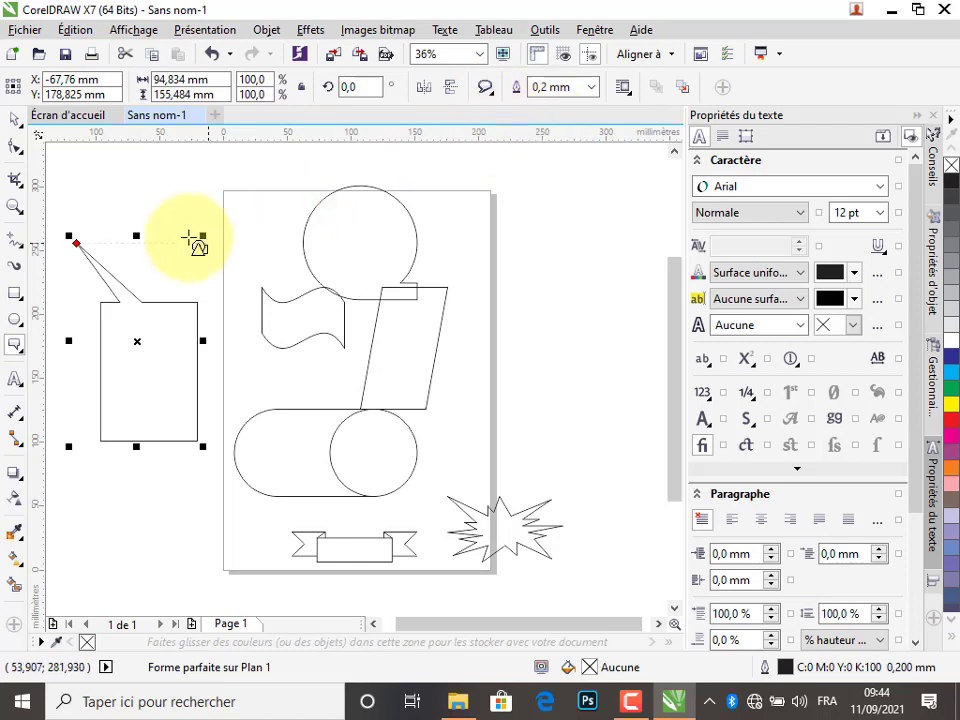
pyautogui.moveTo(164, 223); pyautogui.dragTo(278, 292)
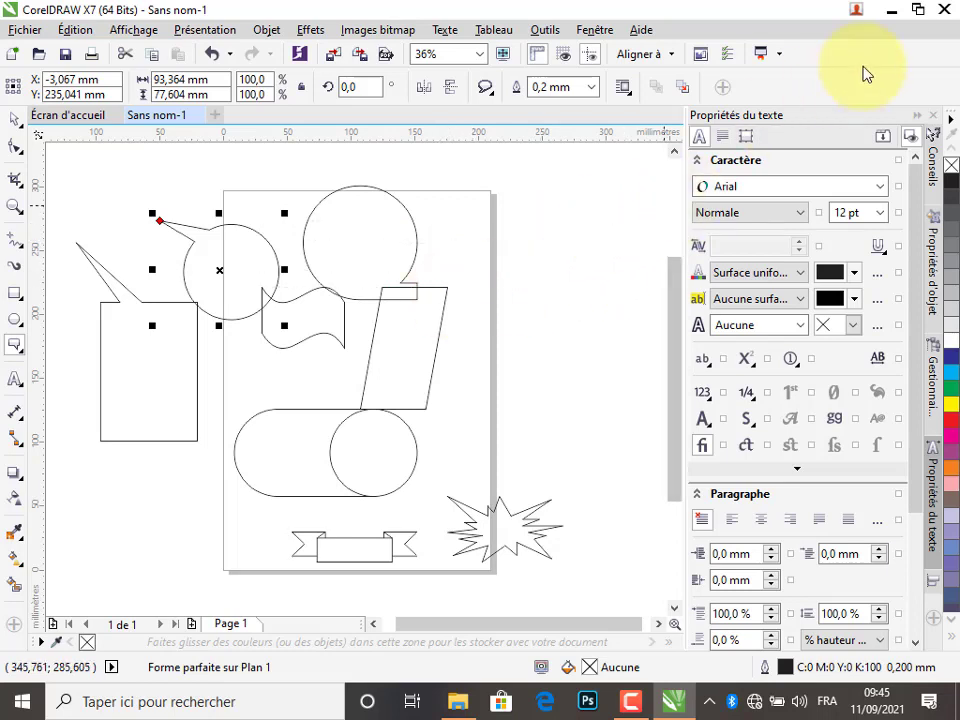
pyautogui.click(888, 12)
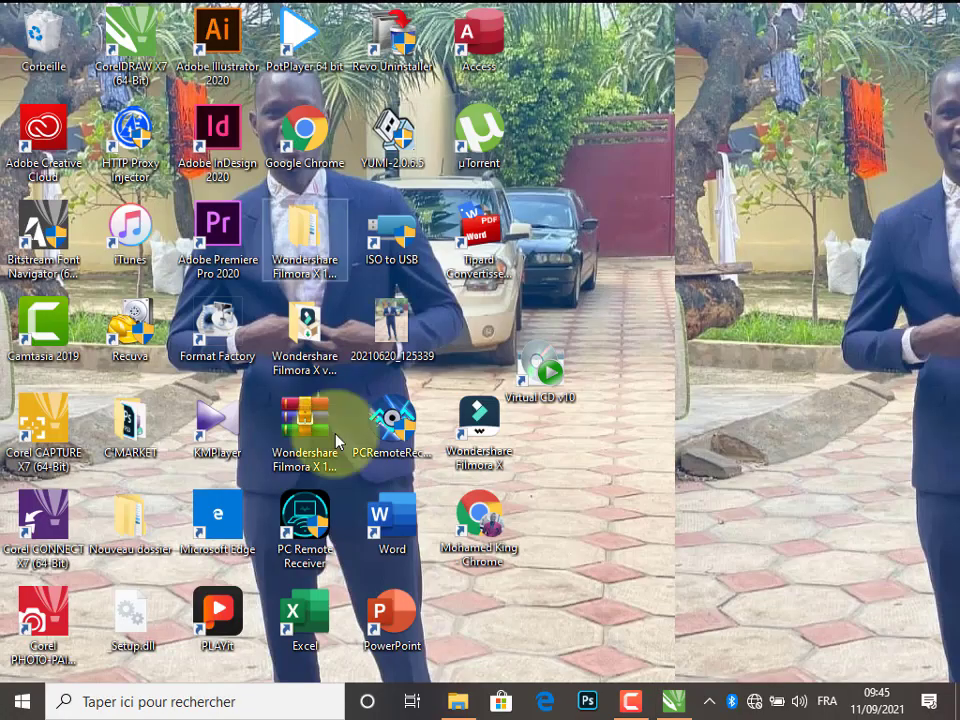